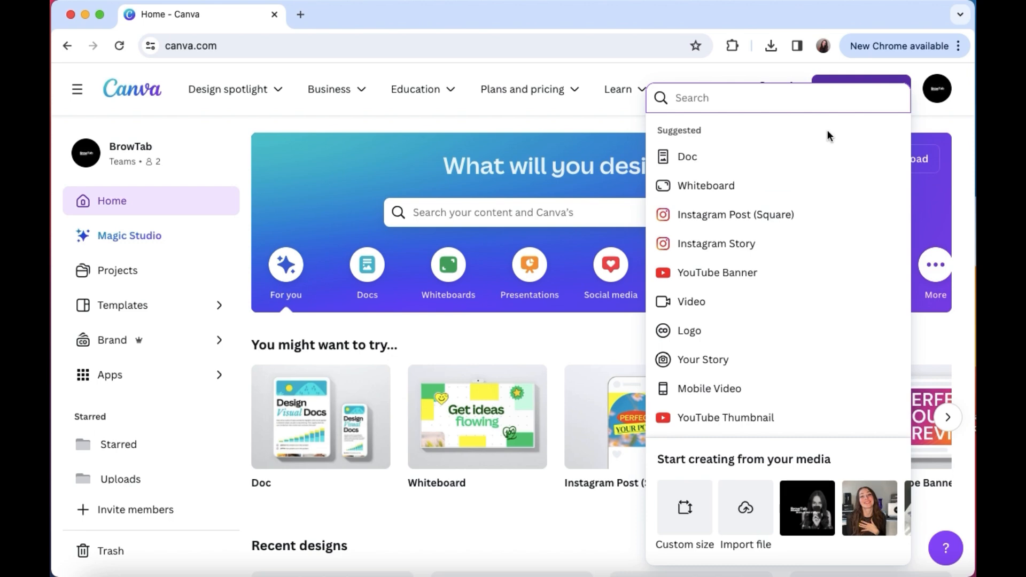
# Step: Create a square Instagram post design and title it "Carousel 1"
pyautogui.click(802, 219)
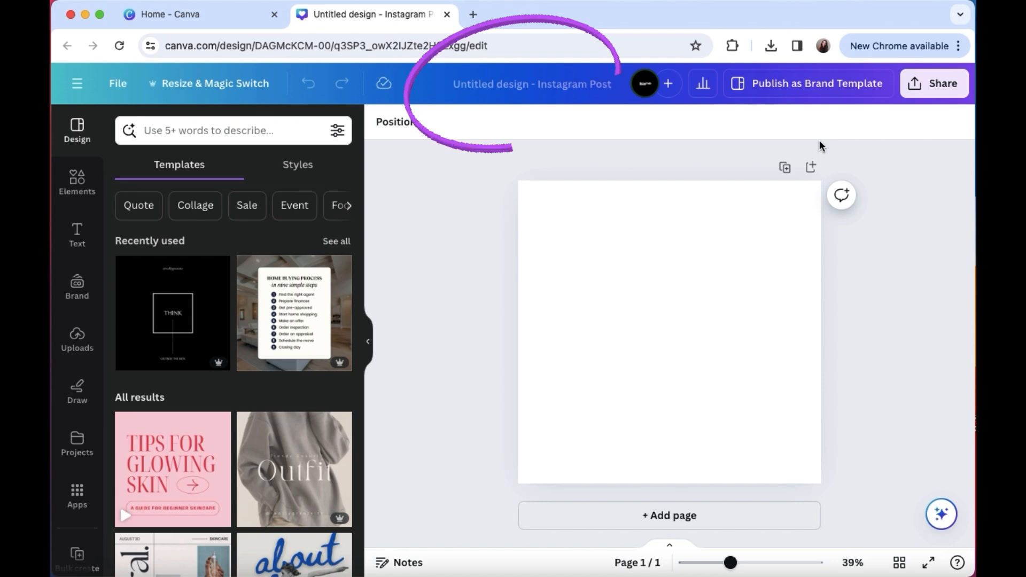
pyautogui.click(549, 86)
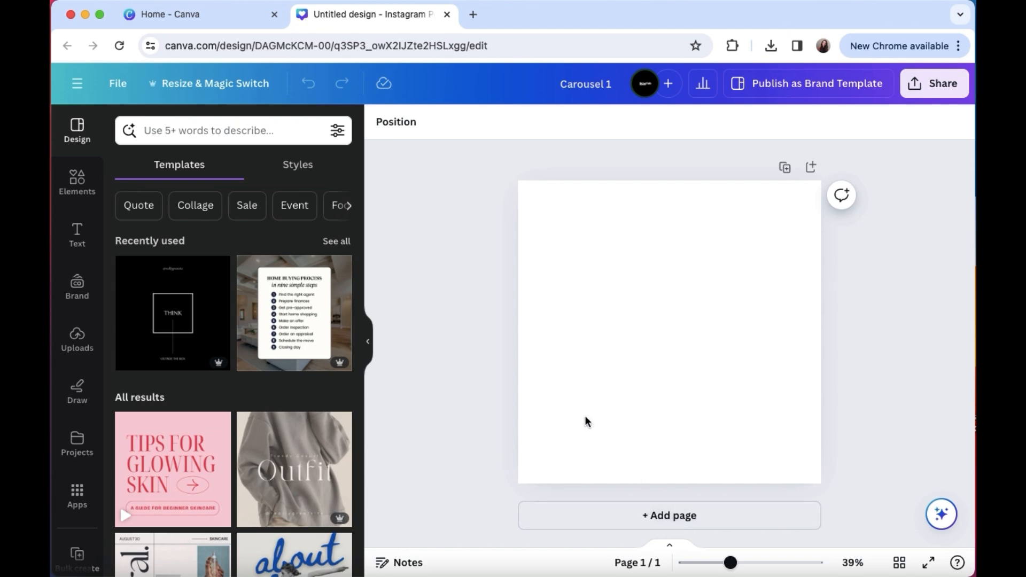
# Step: Try the Gray Minimalist Trendy Outfit Instagram Post template on the blank page, and undo it
pyautogui.scroll(-2, 282, 371)
pyautogui.scroll(-4, 282, 373)
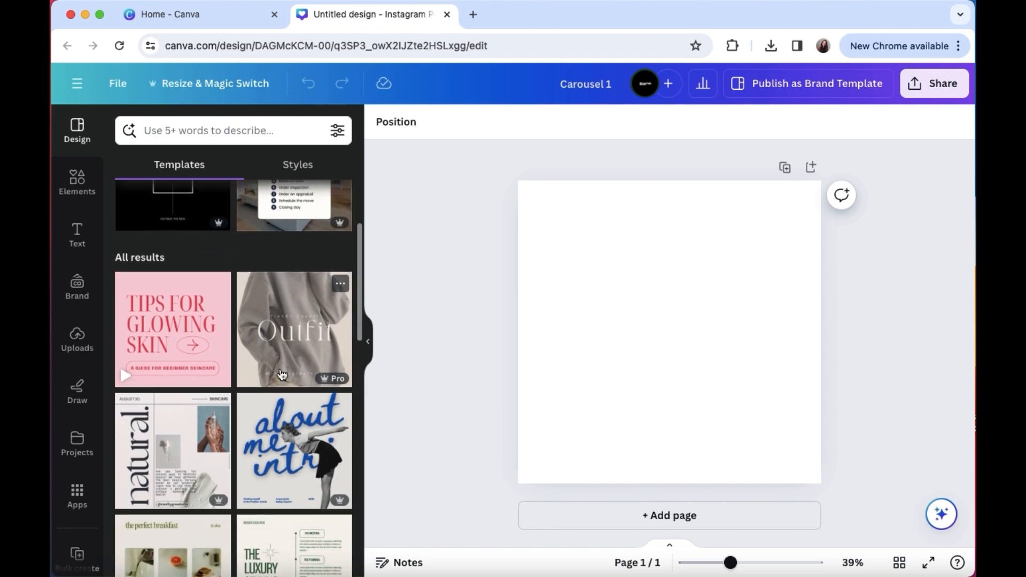
pyautogui.scroll(-4, 280, 372)
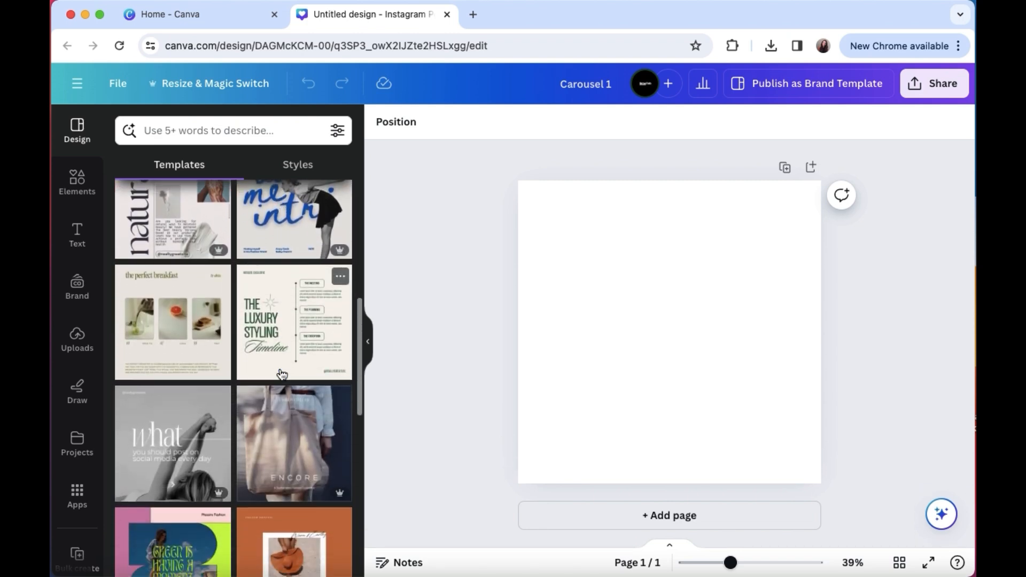
pyautogui.scroll(8, 280, 386)
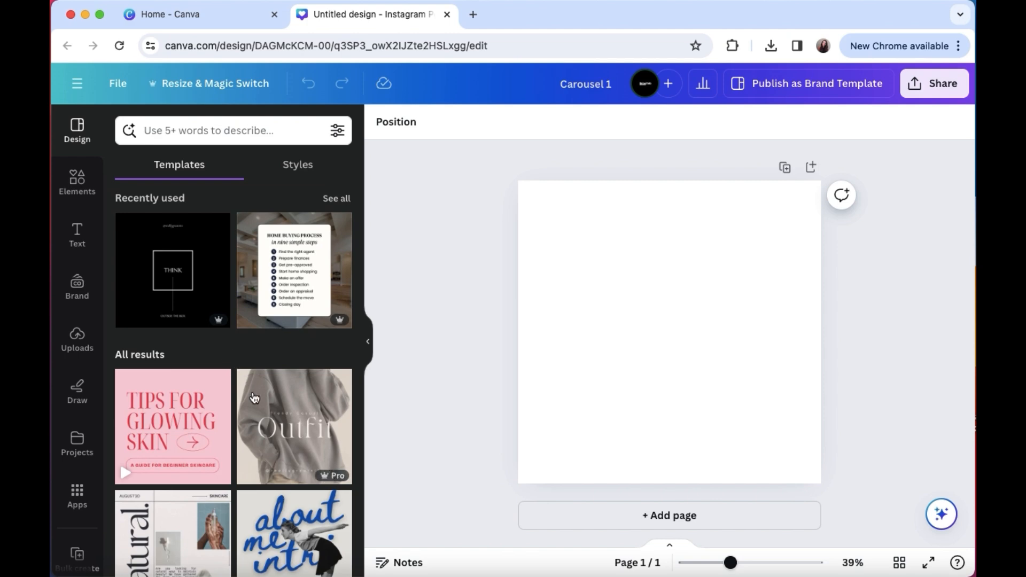
pyautogui.click(269, 418)
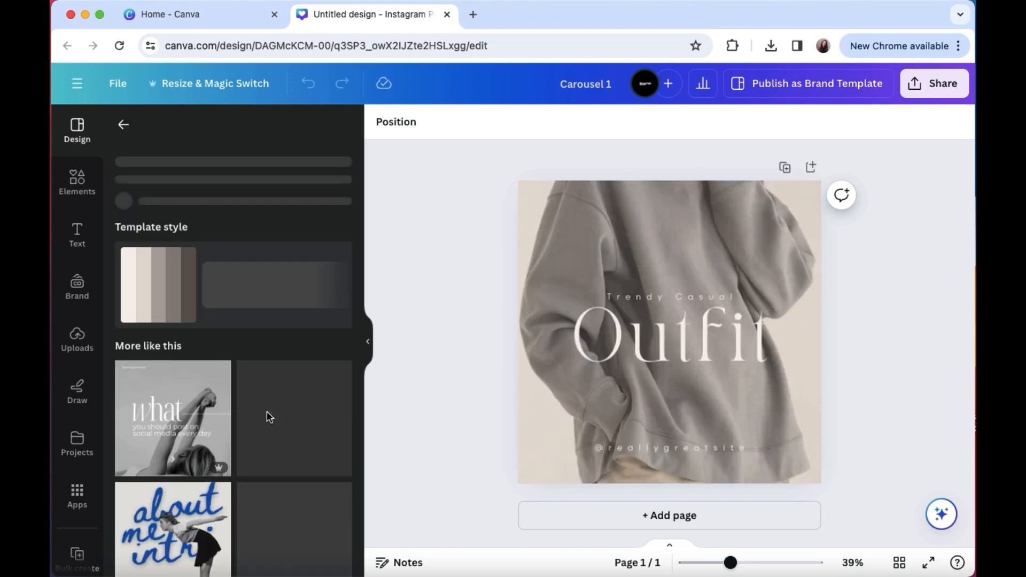
pyautogui.click(525, 197)
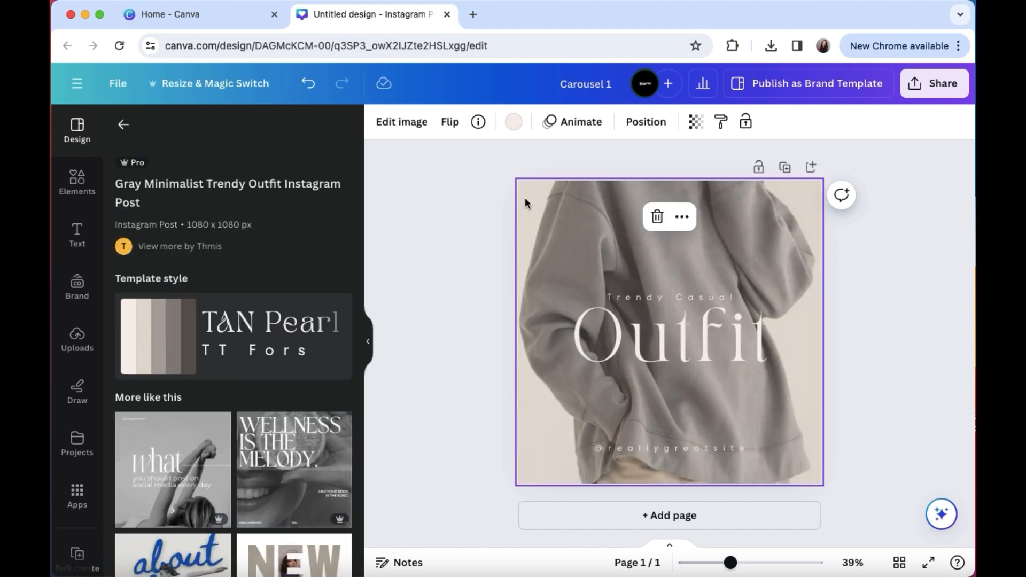
pyautogui.click(637, 340)
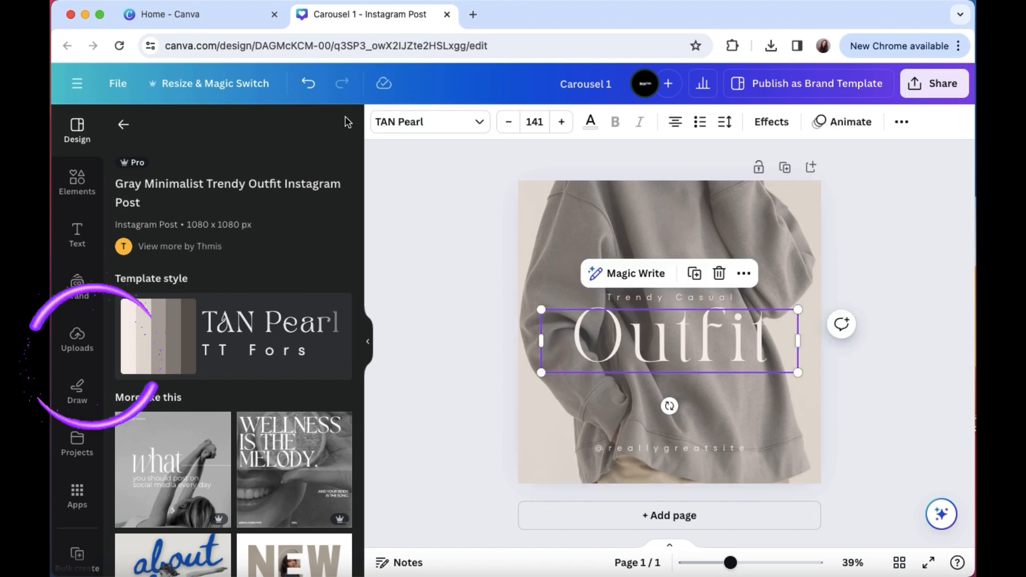
pyautogui.click(307, 84)
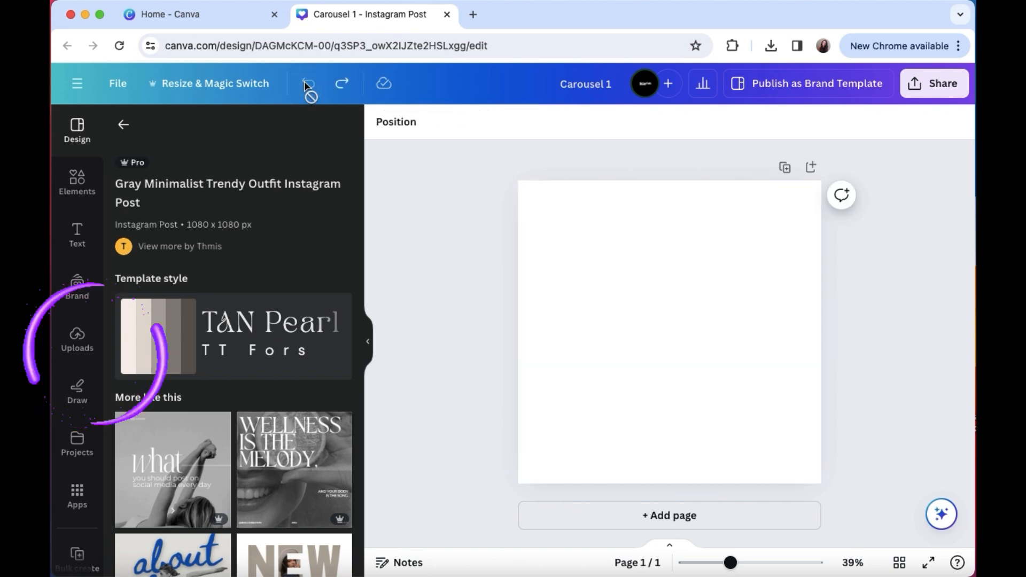
# Step: Add the uploaded photo of the BrowTab case and manual, and enlarge it to cover the whole square page
pyautogui.click(77, 349)
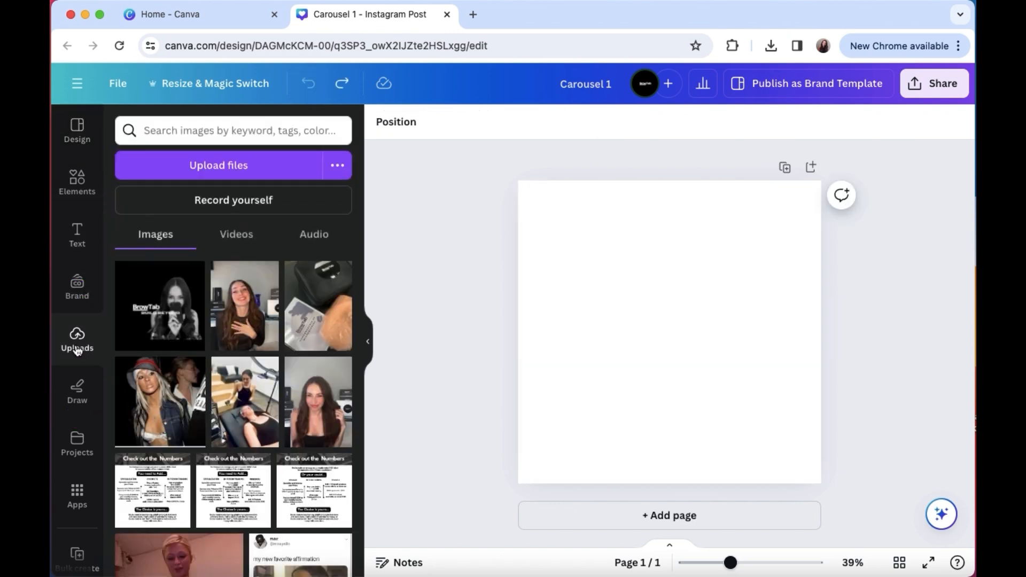
pyautogui.click(333, 319)
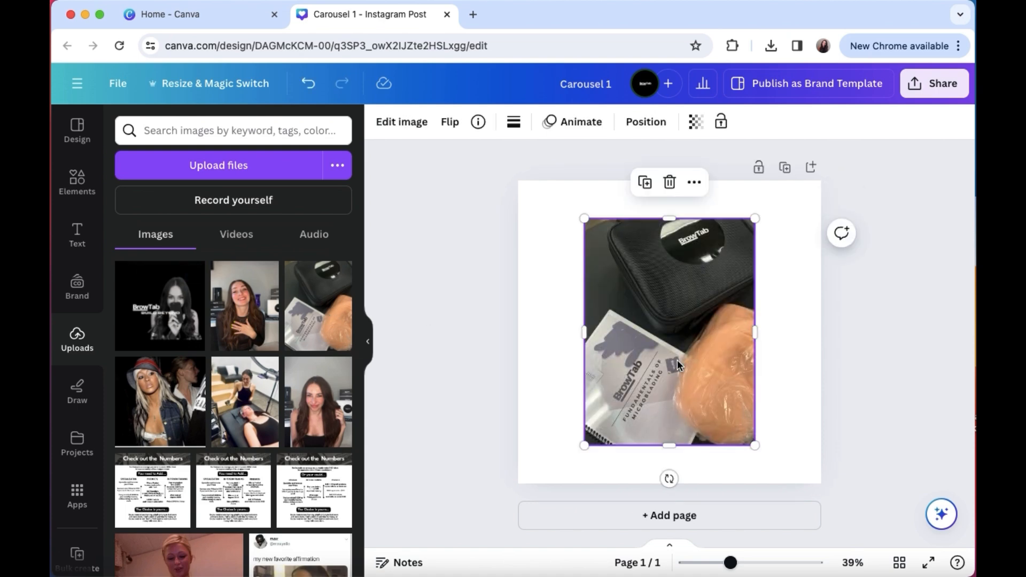
pyautogui.moveTo(583, 218); pyautogui.dragTo(511, 230)
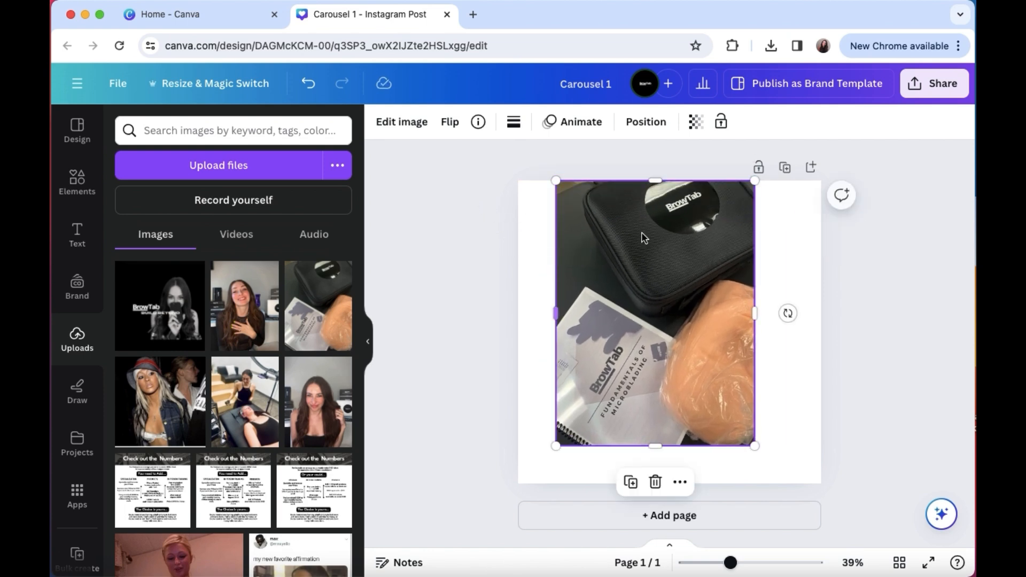
pyautogui.moveTo(637, 235); pyautogui.dragTo(602, 236)
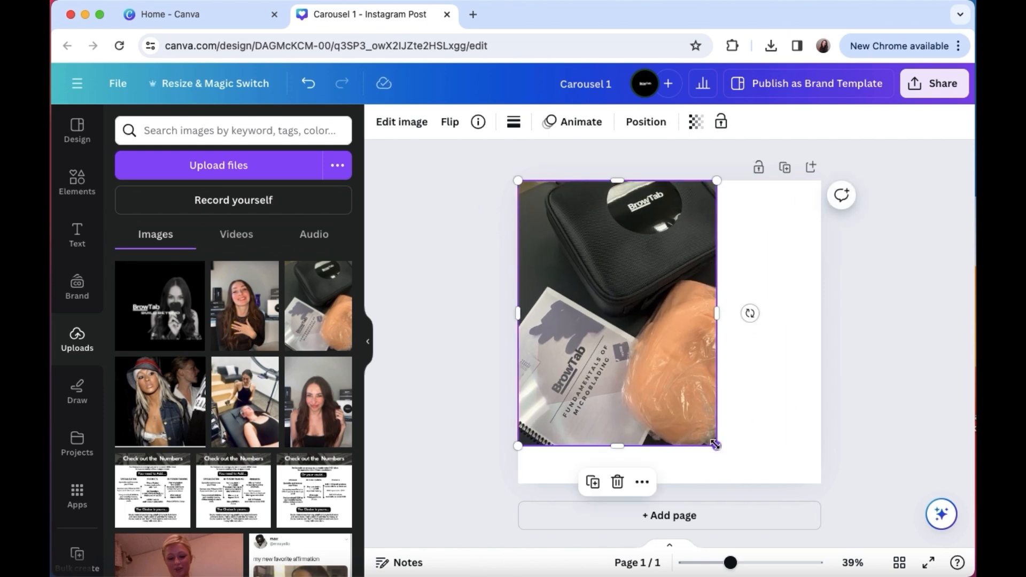
pyautogui.moveTo(715, 444); pyautogui.dragTo(941, 506)
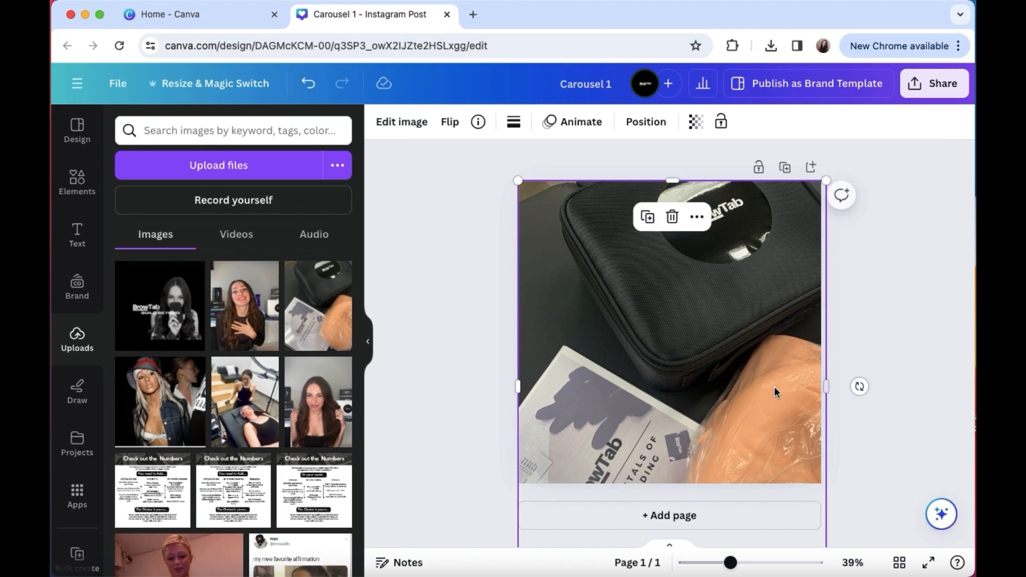
pyautogui.moveTo(774, 386); pyautogui.dragTo(769, 366)
pyautogui.click(880, 306)
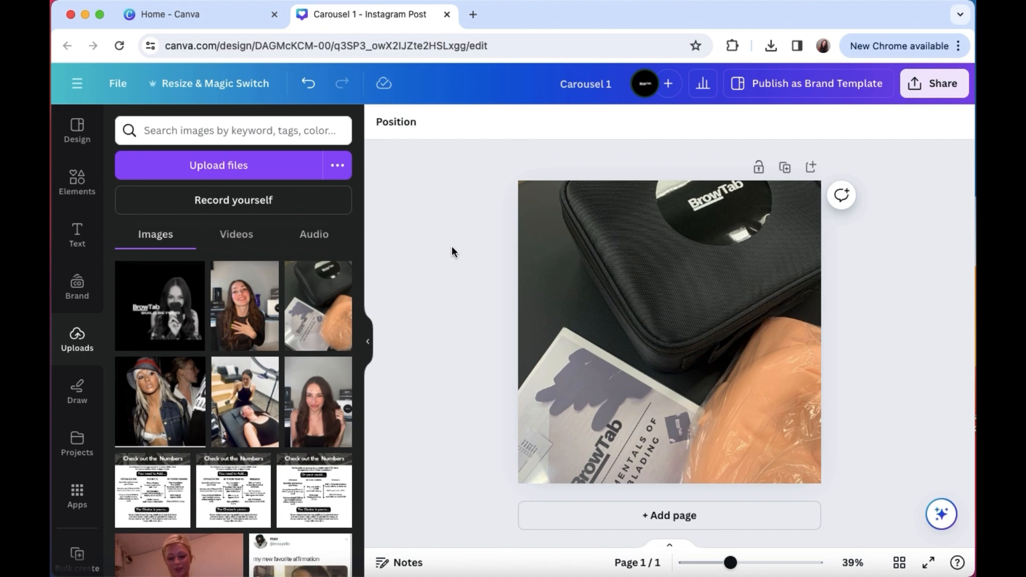
# Step: Apply the vintage Fade filter to the BrowTab photo
pyautogui.rightClick(553, 236)
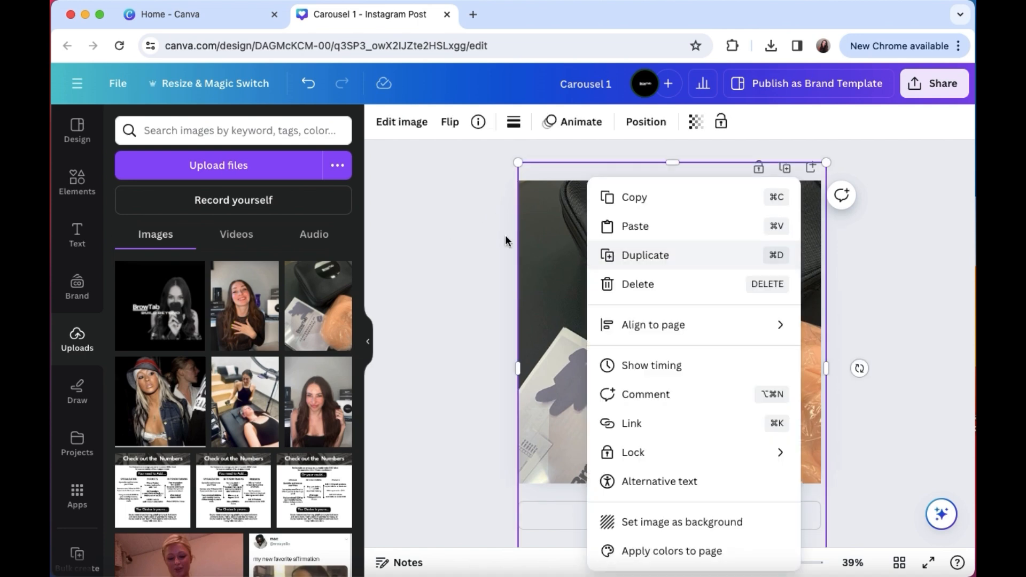
pyautogui.click(417, 122)
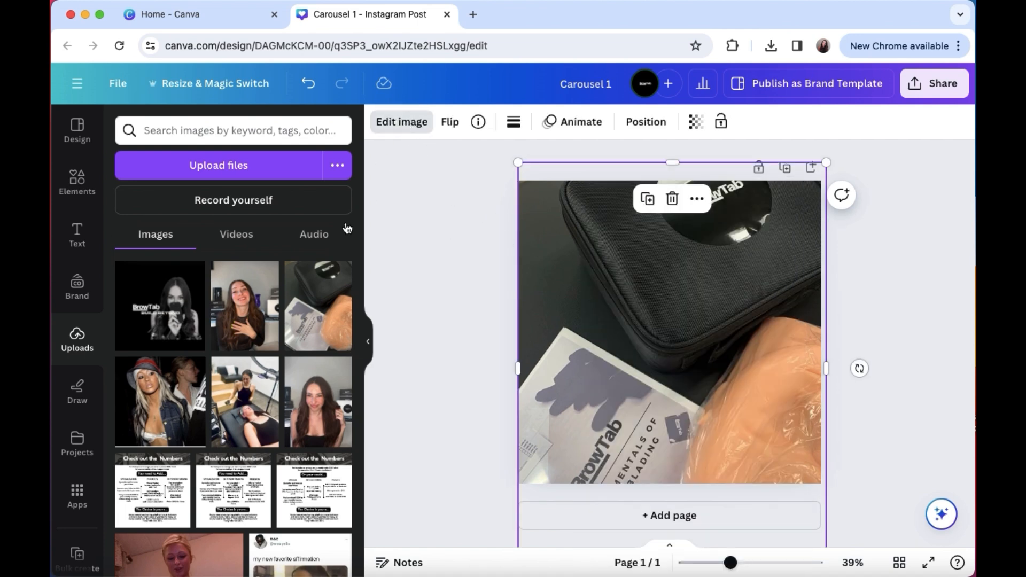
pyautogui.click(409, 119)
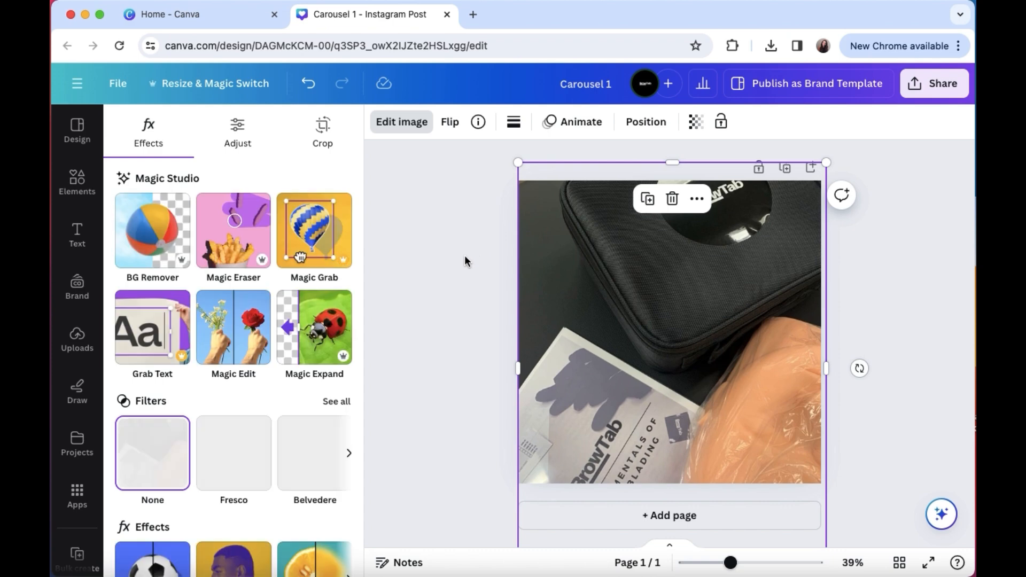
pyautogui.click(468, 310)
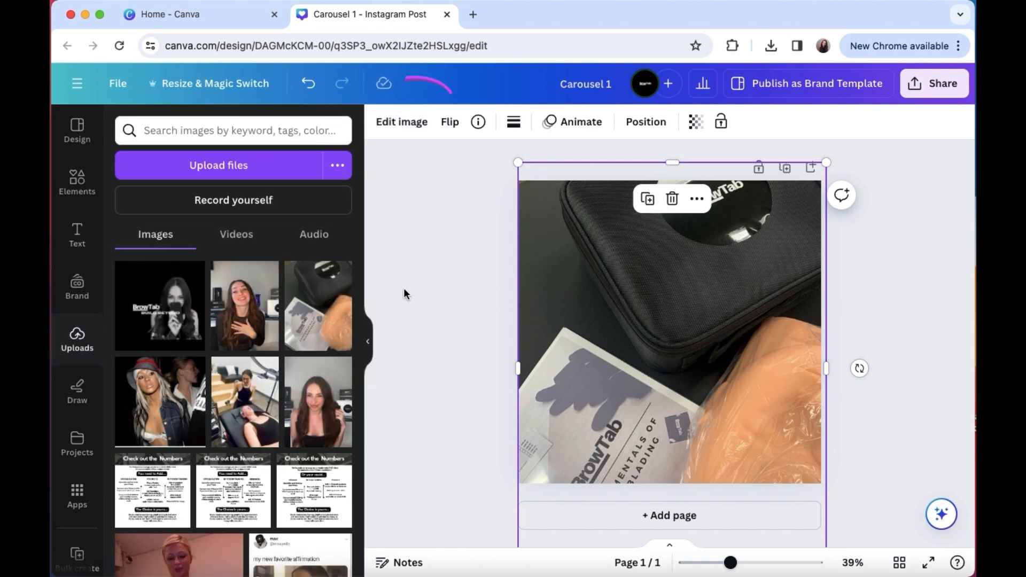
pyautogui.click(408, 137)
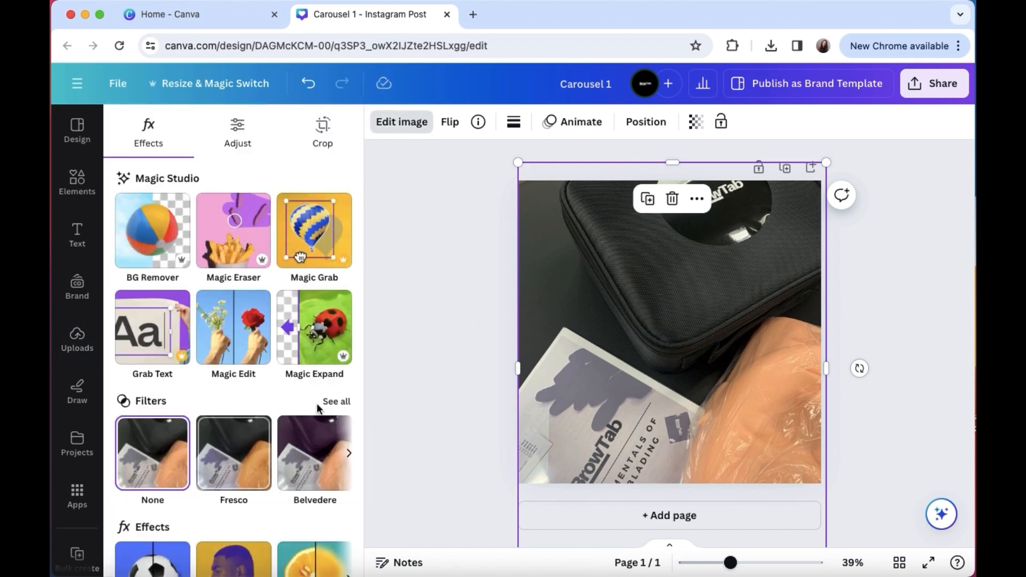
pyautogui.click(335, 403)
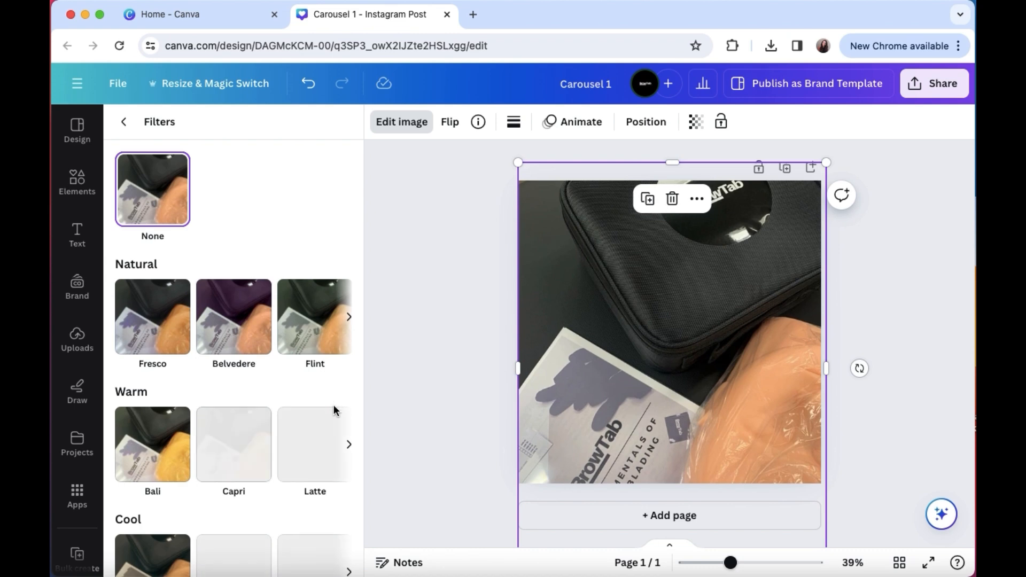
pyautogui.click(235, 341)
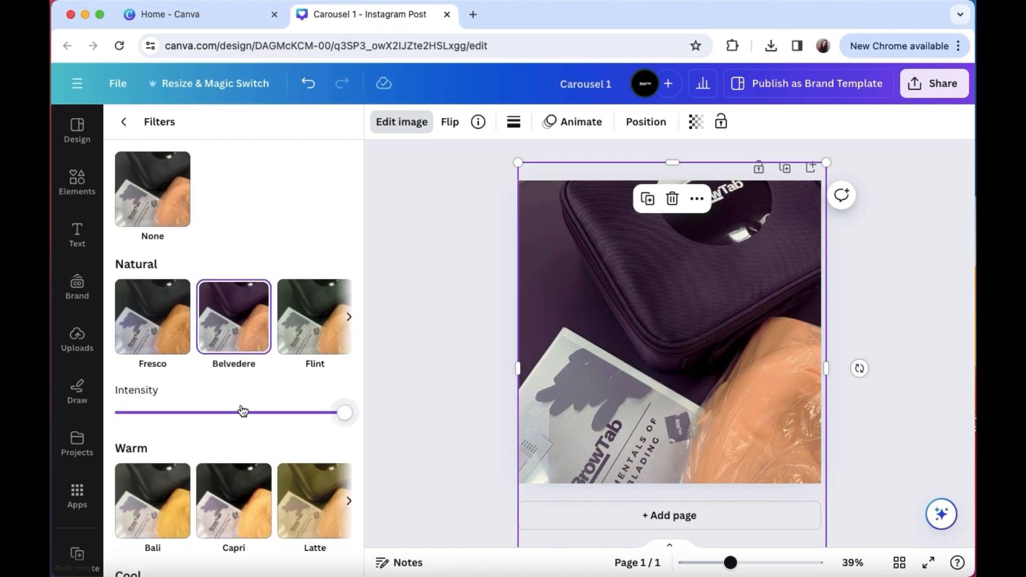
pyautogui.scroll(-10, 242, 410)
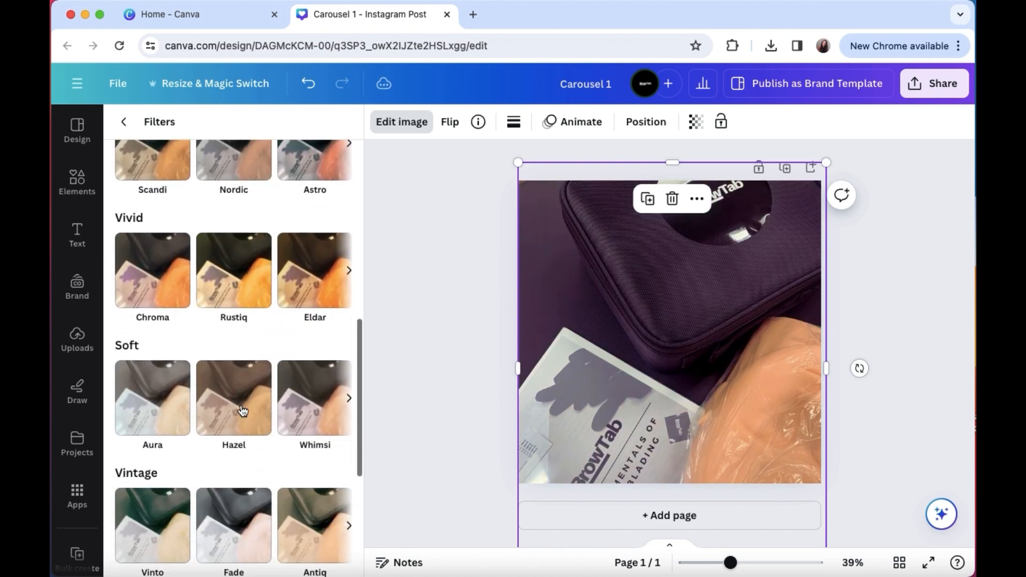
pyautogui.scroll(-3, 240, 407)
pyautogui.click(264, 434)
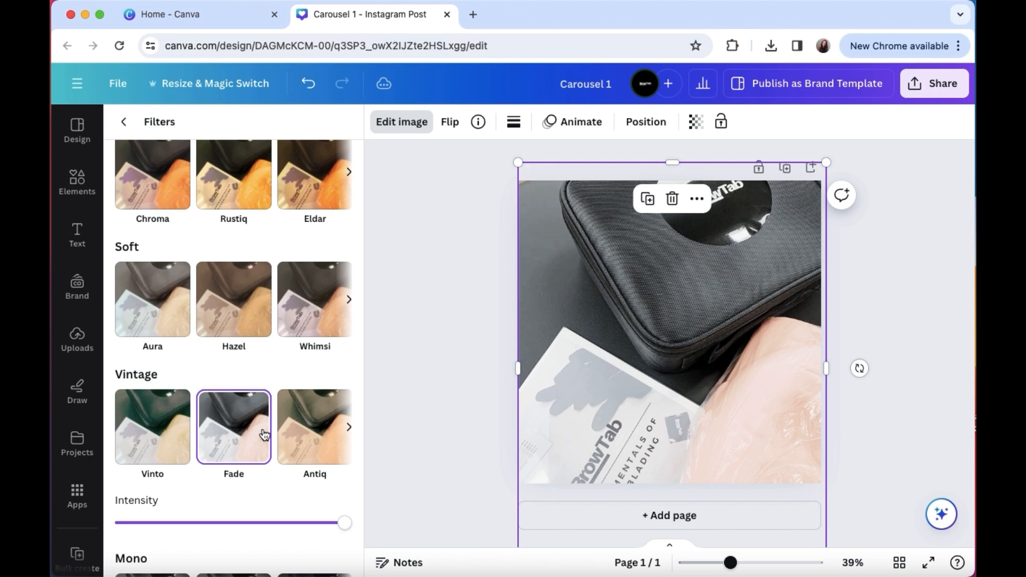
pyautogui.click(416, 311)
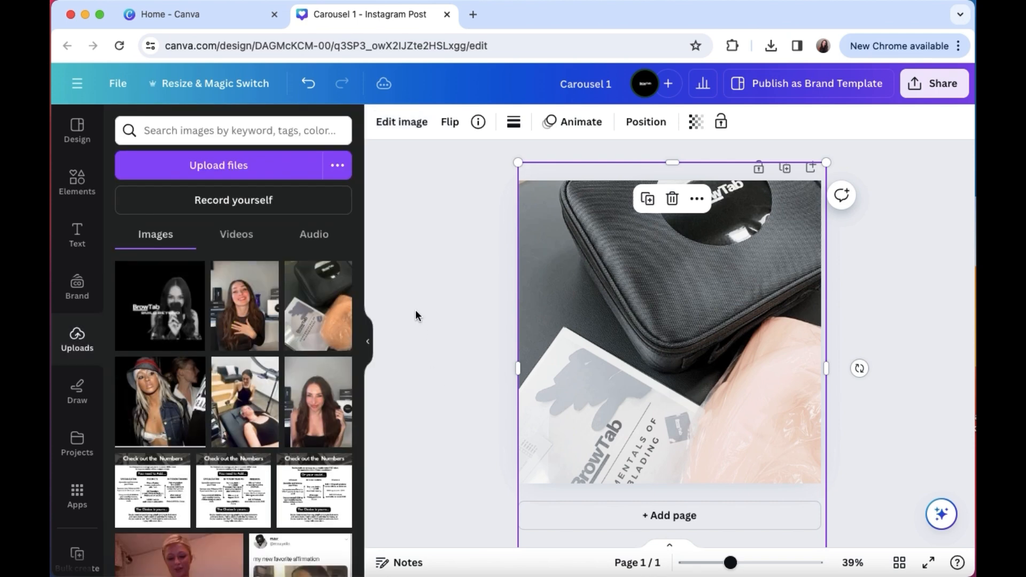
pyautogui.click(874, 326)
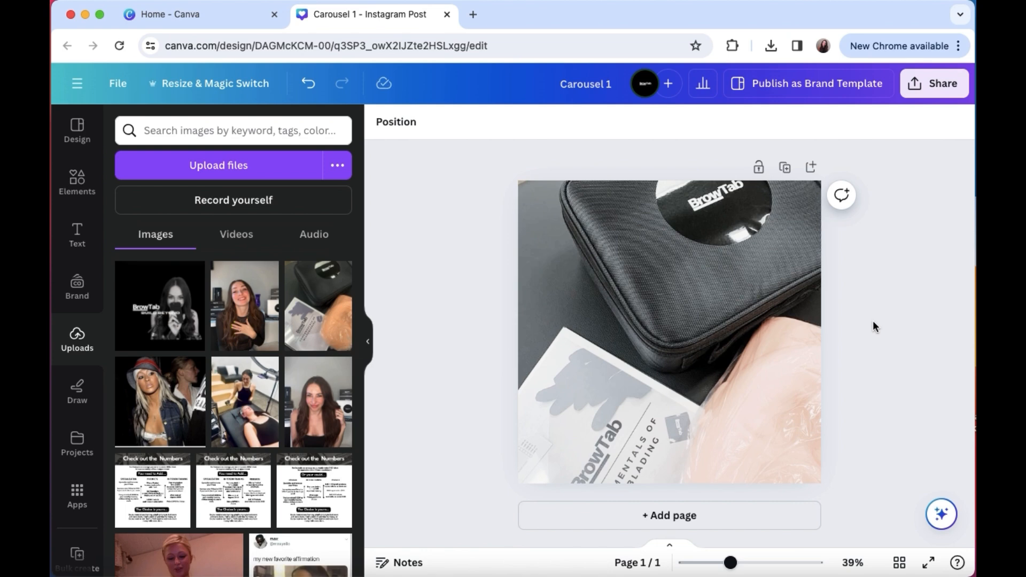
# Step: Add a brand heading over the photo reading "MICROBLADING COURSE" with "SEPT 2025" on a second line
pyautogui.click(77, 235)
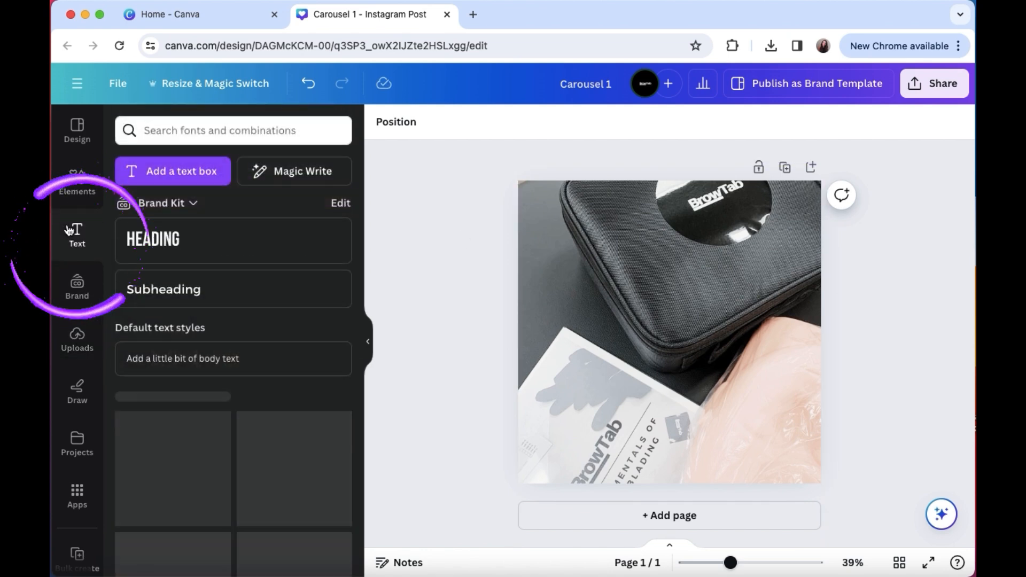
pyautogui.click(172, 254)
pyautogui.write('M')
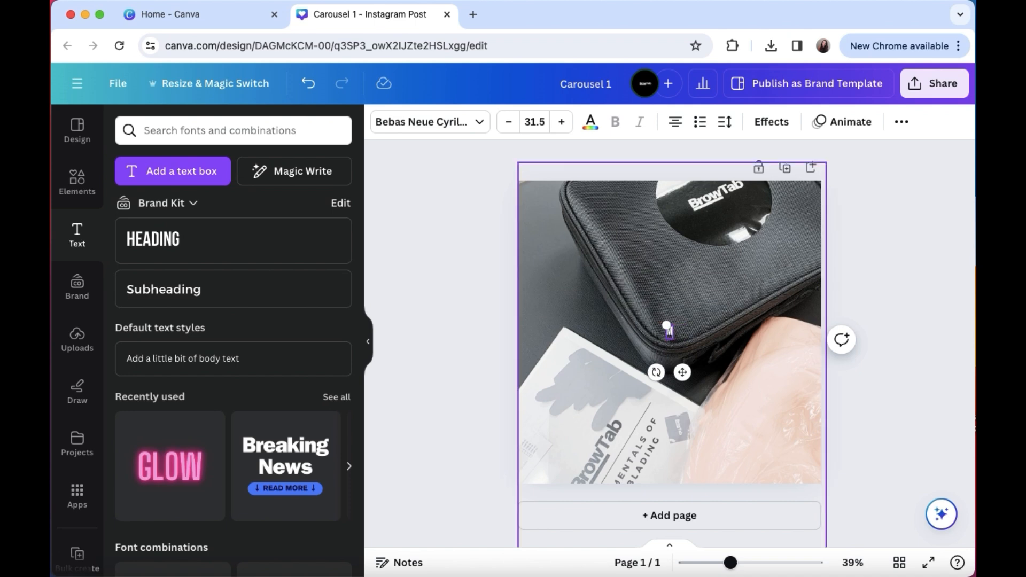
pyautogui.write('ICROBLADING')
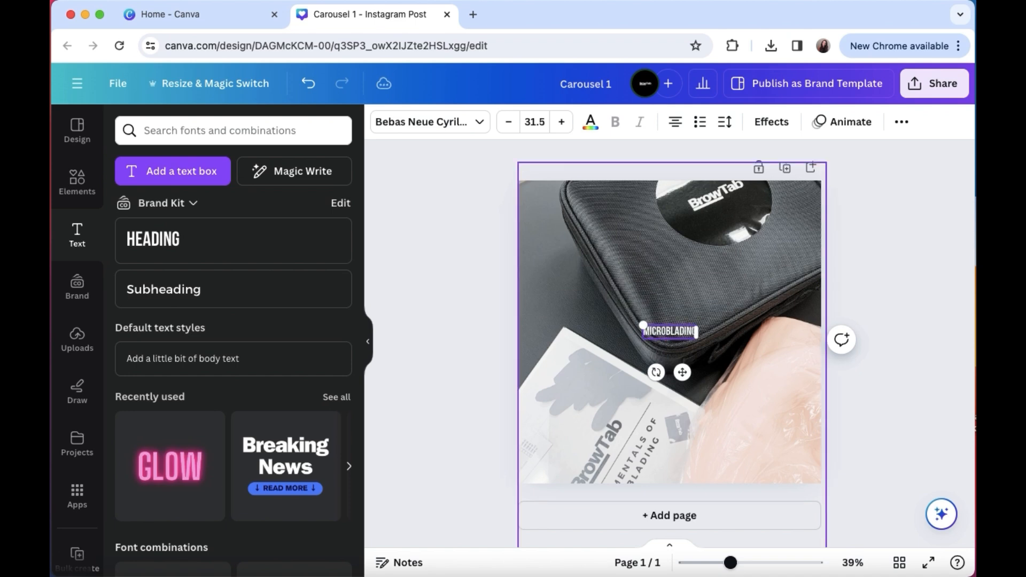
pyautogui.write(' COURSE')
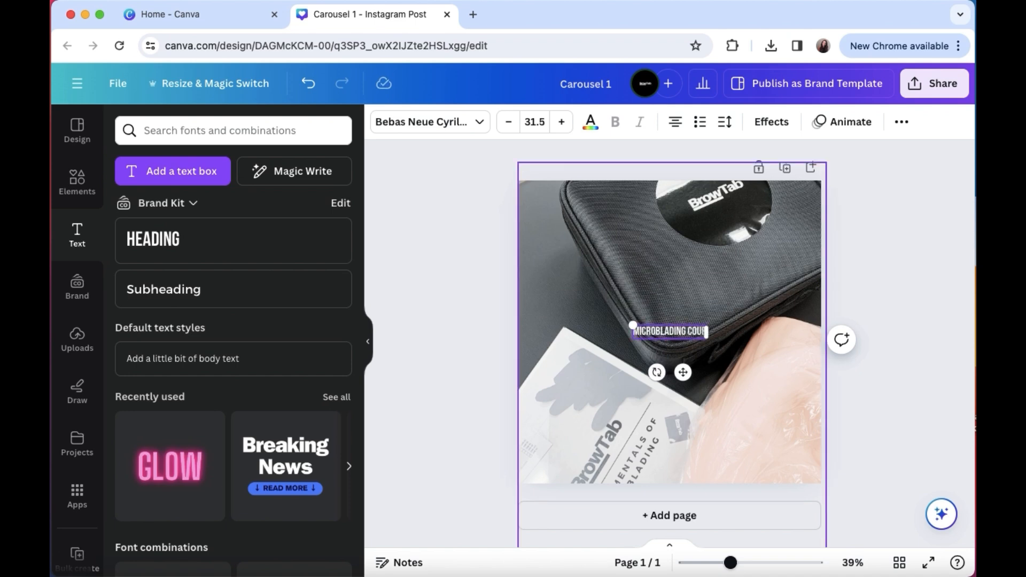
pyautogui.press('Return')
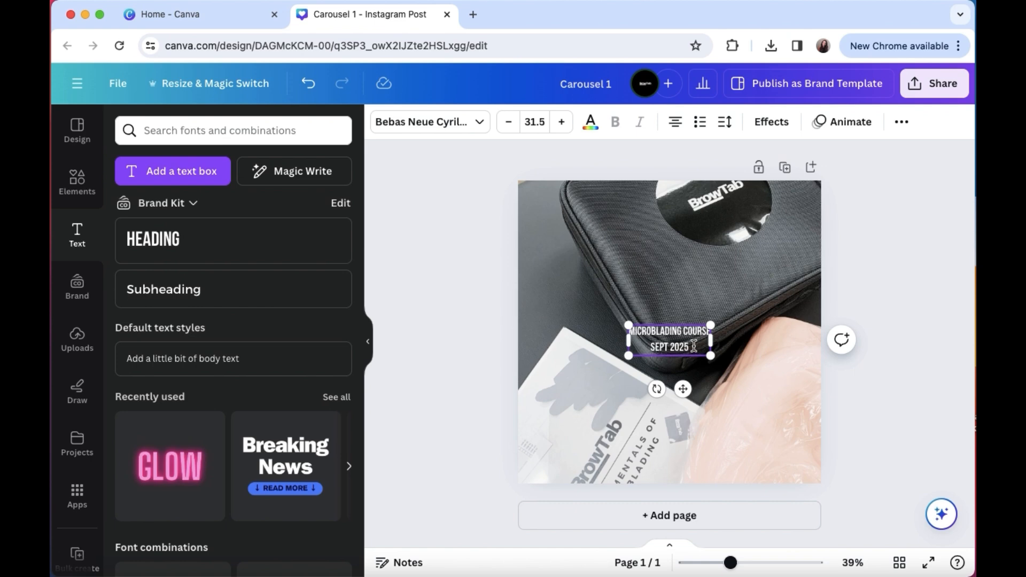
# Step: Set the heading's font size to 78.5 and its line spacing to 0.95
pyautogui.hotkey('ctrl', 'a')
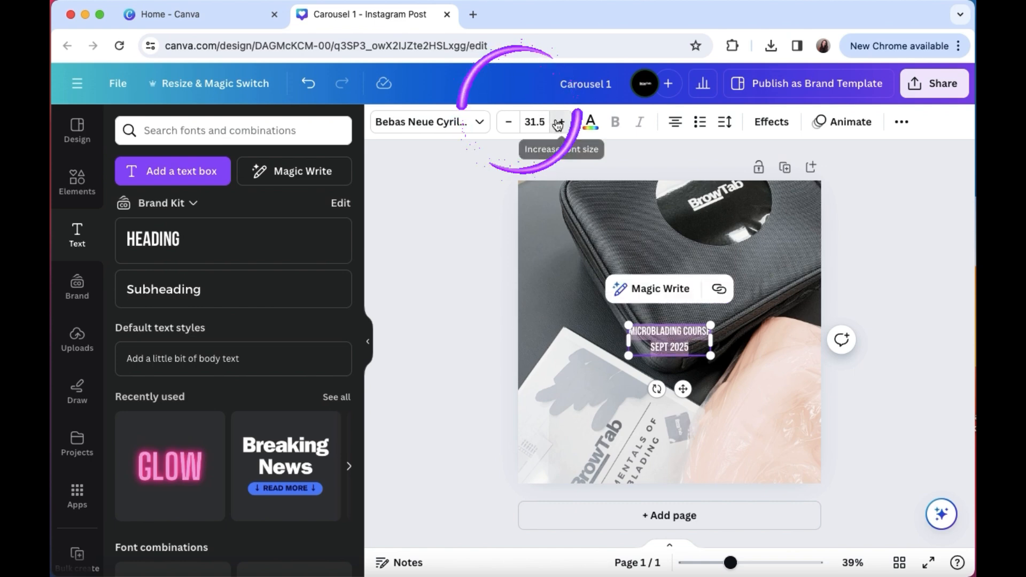
pyautogui.click(560, 122)
pyautogui.moveTo(559, 123); pyautogui.dragTo(559, 123)
pyautogui.moveTo(685, 347); pyautogui.dragTo(686, 334)
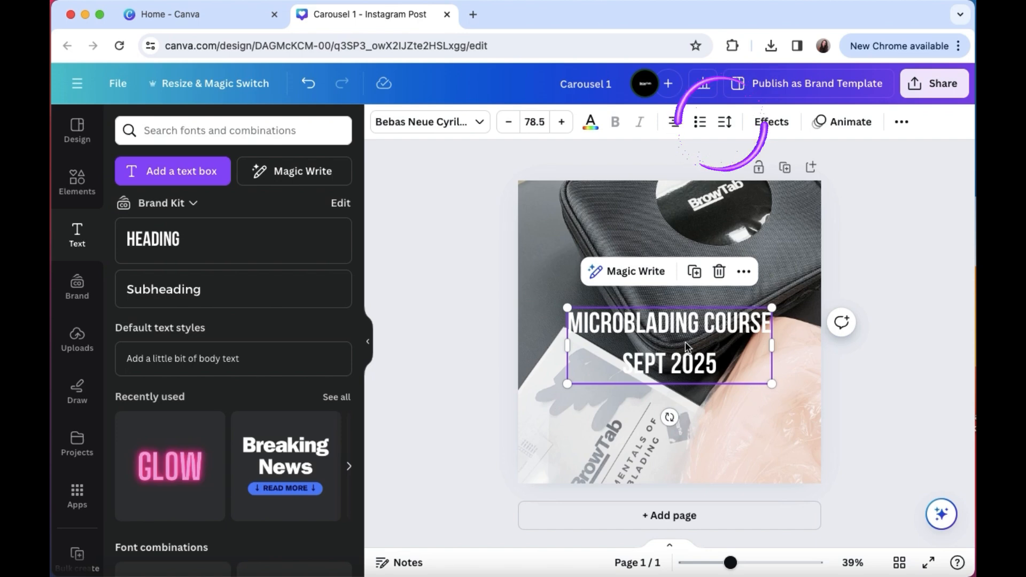
pyautogui.click(724, 122)
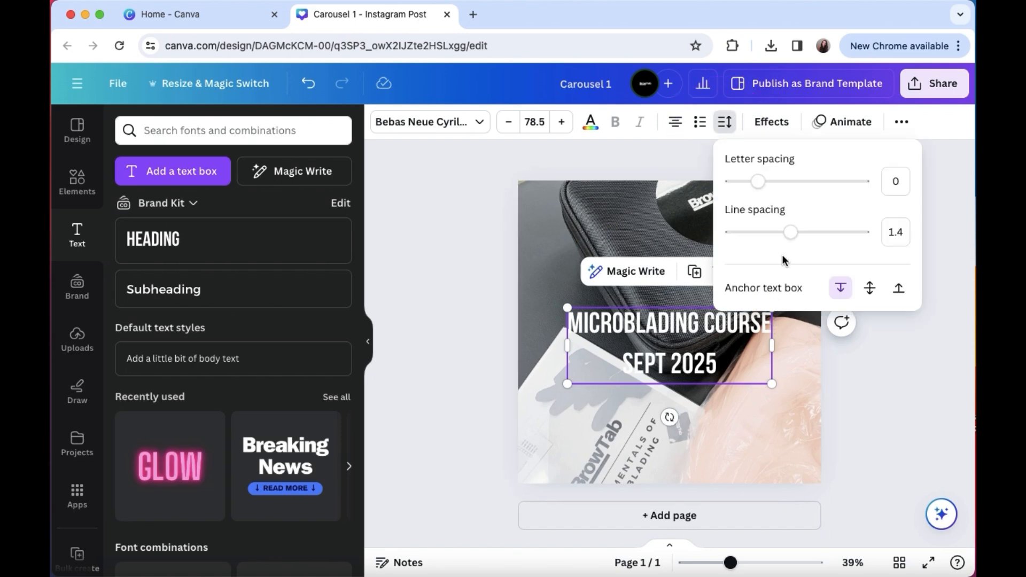
pyautogui.moveTo(784, 239); pyautogui.dragTo(762, 237)
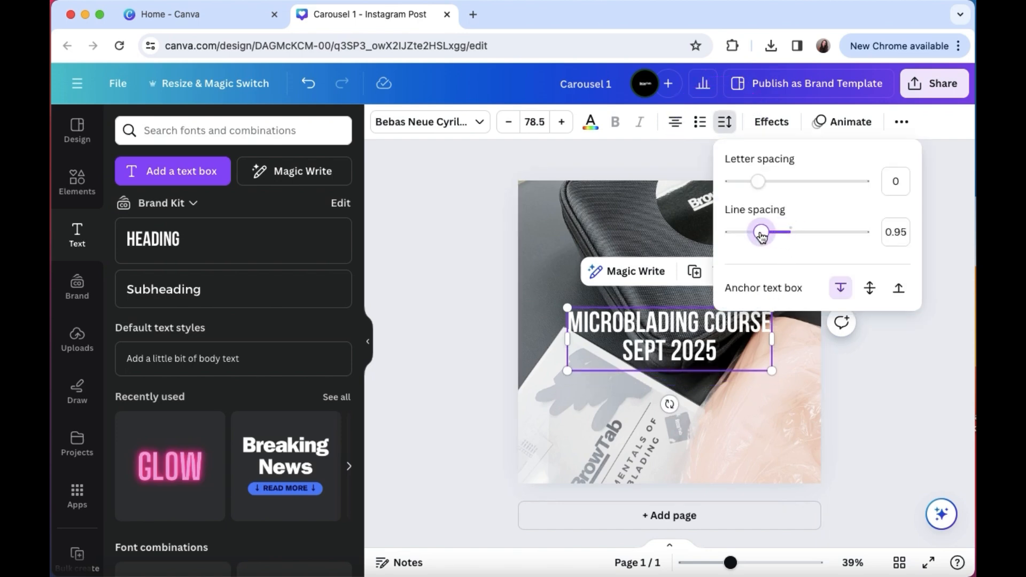
# Step: Increase the heading's font size to 96.5 and centre the heading on the page
pyautogui.click(883, 378)
pyautogui.moveTo(718, 353); pyautogui.dragTo(574, 321)
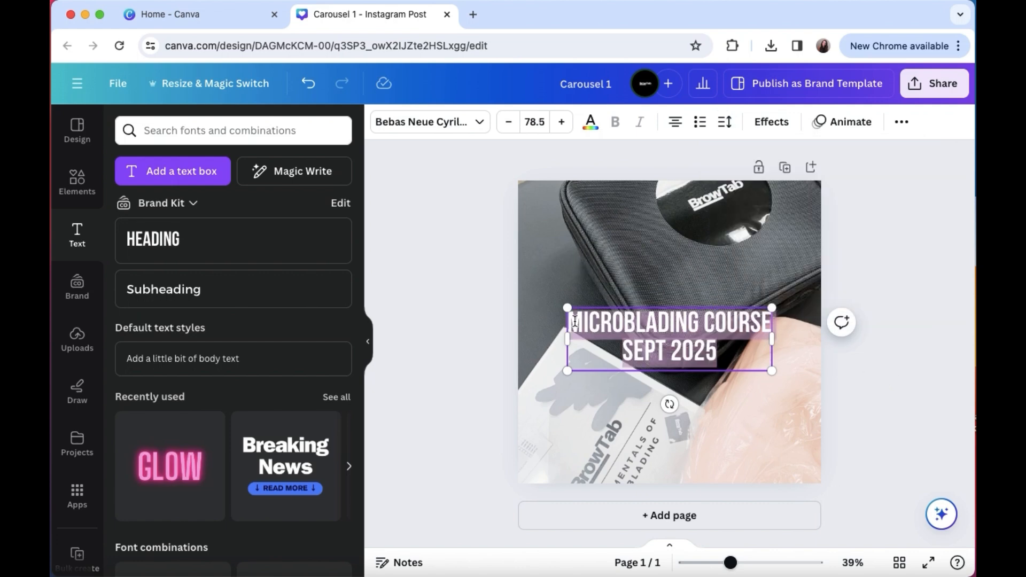
pyautogui.moveTo(567, 123); pyautogui.dragTo(567, 124)
pyautogui.click(913, 274)
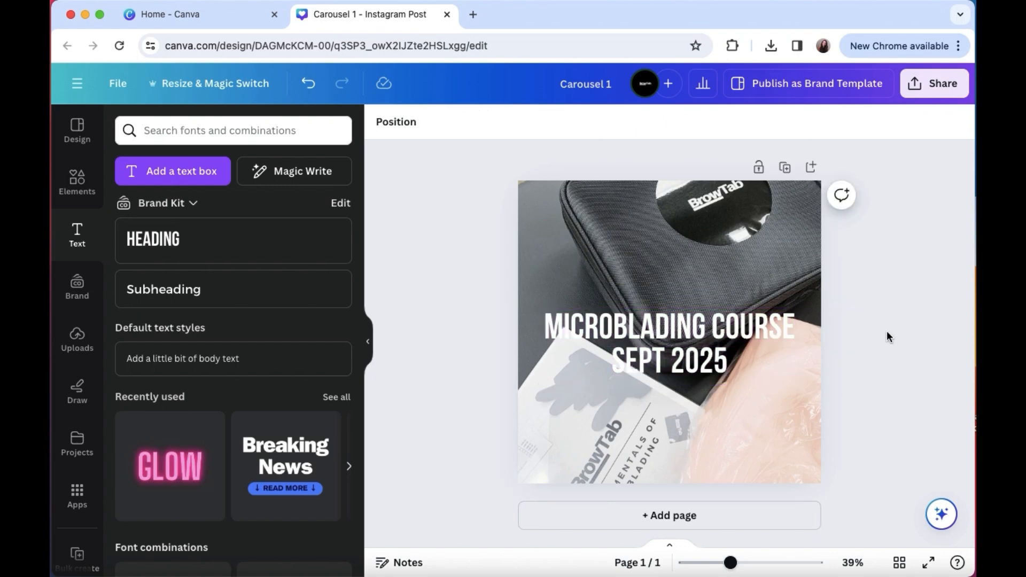
pyautogui.click(709, 347)
pyautogui.moveTo(709, 347); pyautogui.dragTo(688, 344)
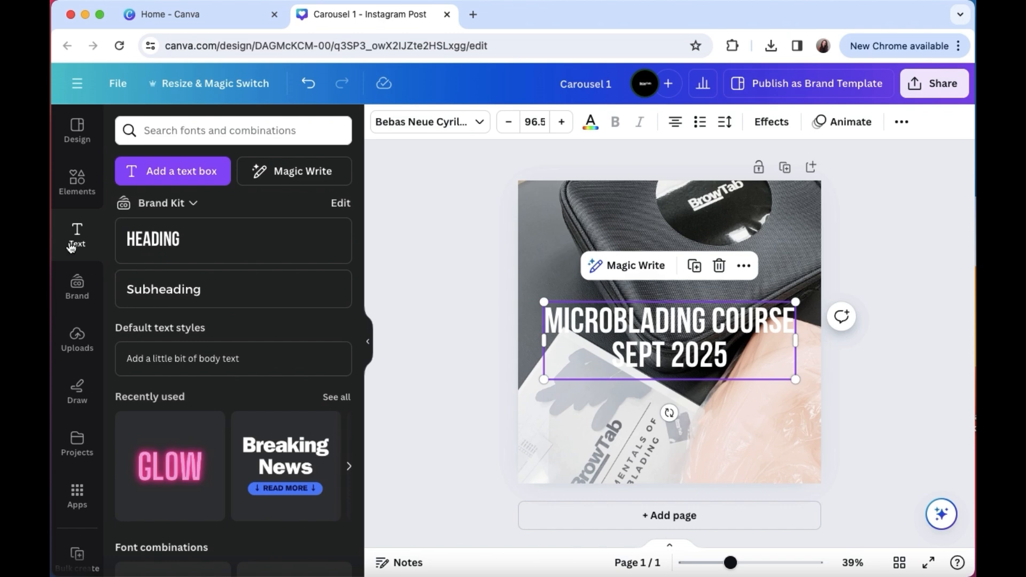
# Step: Add a square shape and fill it with the medium grey from the default solid colours
pyautogui.click(80, 185)
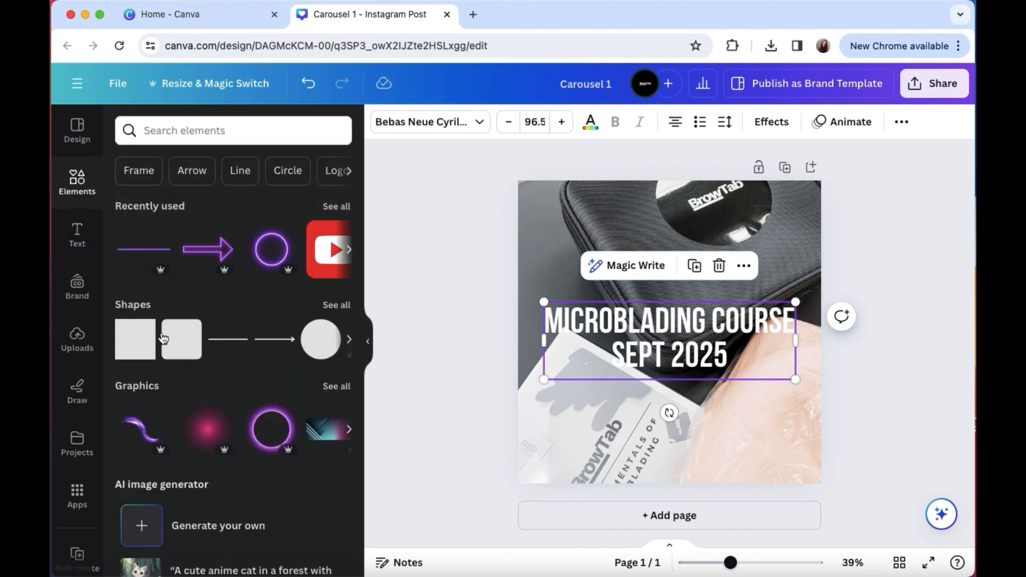
pyautogui.click(125, 336)
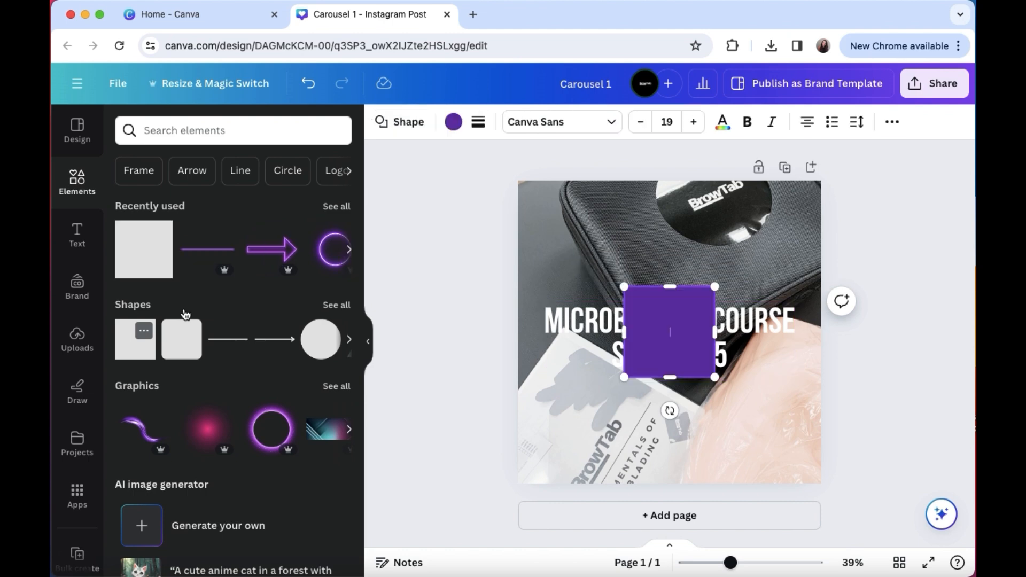
pyautogui.click(453, 122)
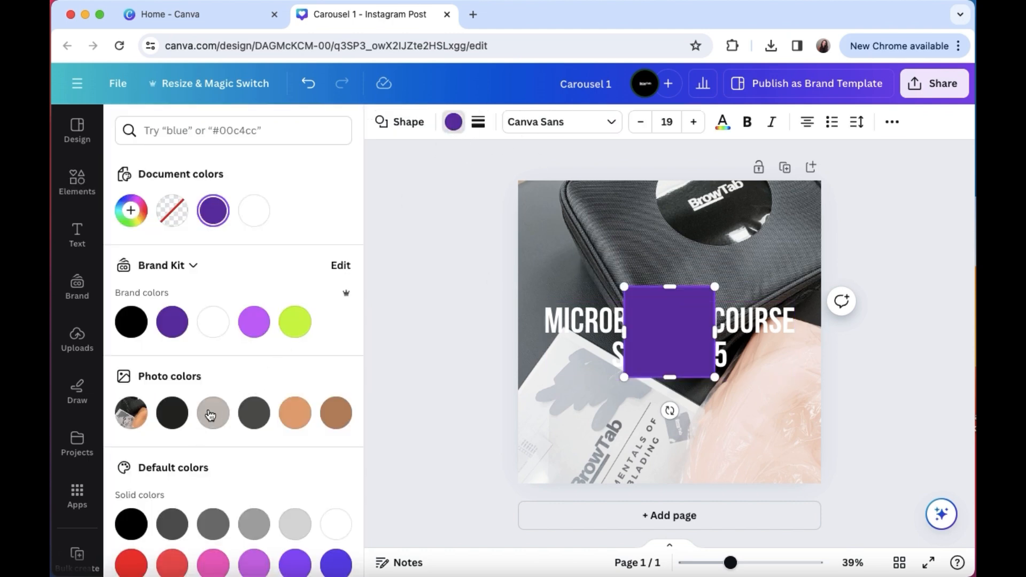
pyautogui.click(213, 414)
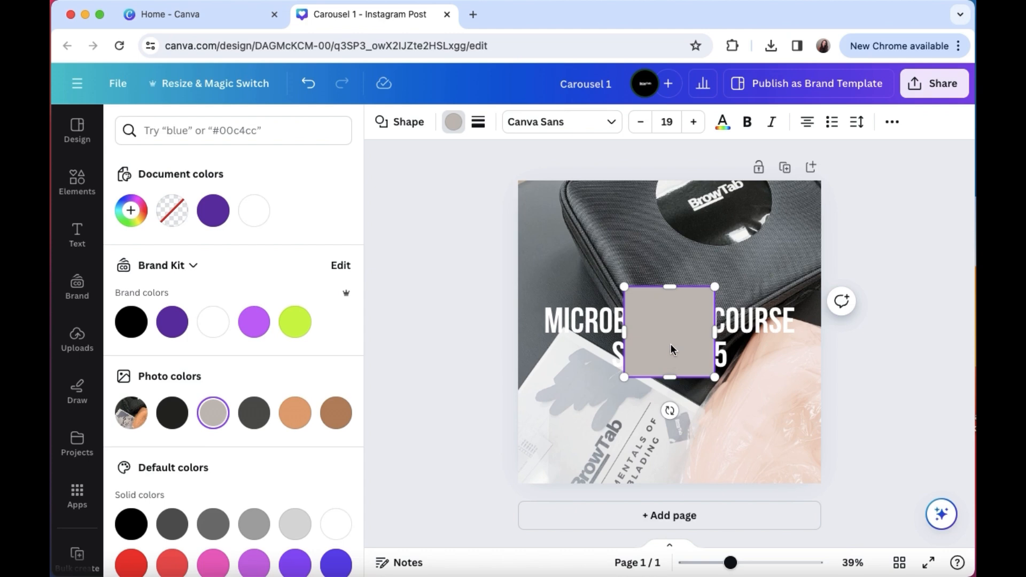
pyautogui.click(254, 529)
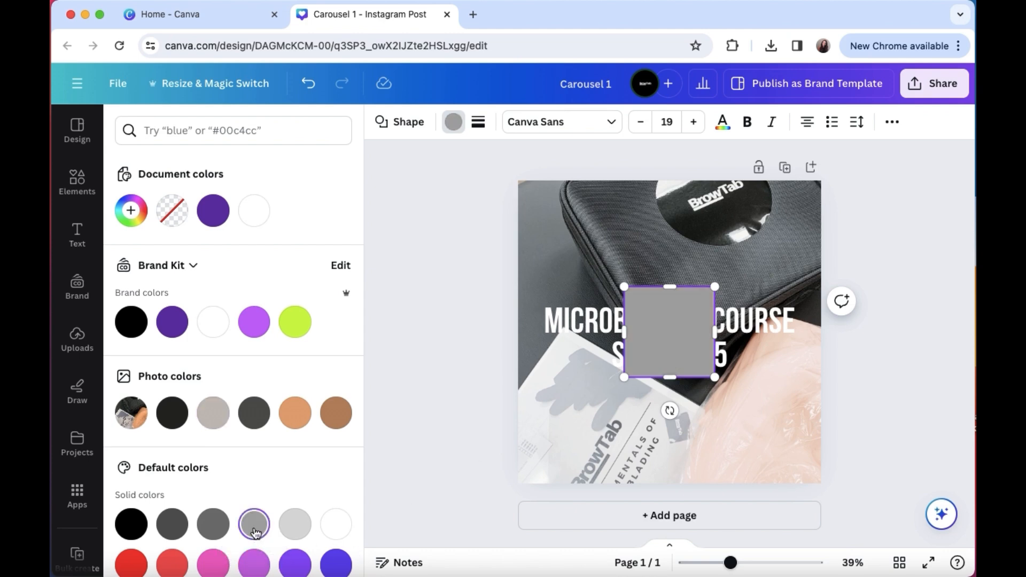
# Step: Align the grey square with the page's top-left corner, enlarge it to cover the whole page, and set its transparency to 67
pyautogui.moveTo(667, 327); pyautogui.dragTo(556, 214)
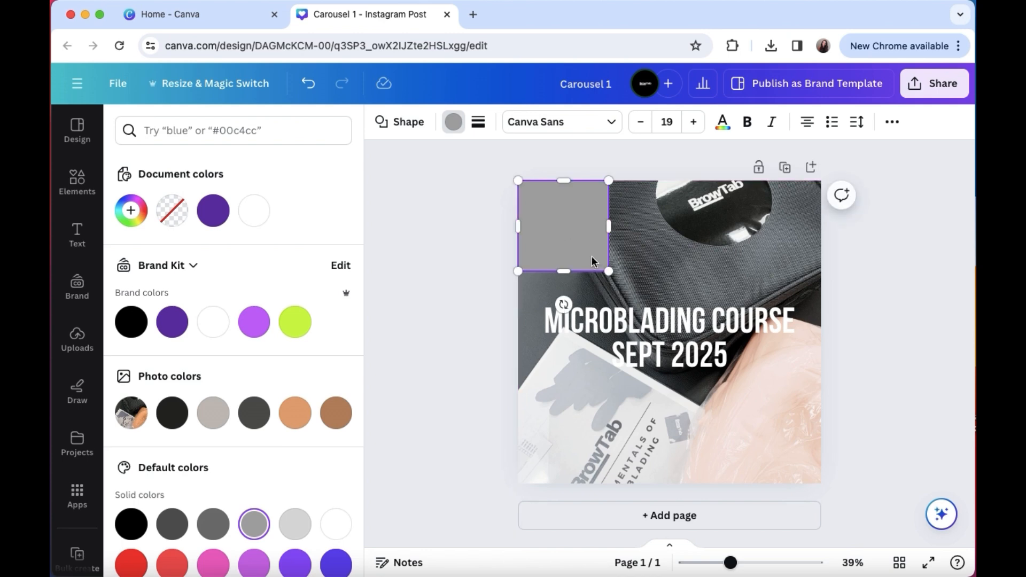
pyautogui.moveTo(609, 270); pyautogui.dragTo(834, 495)
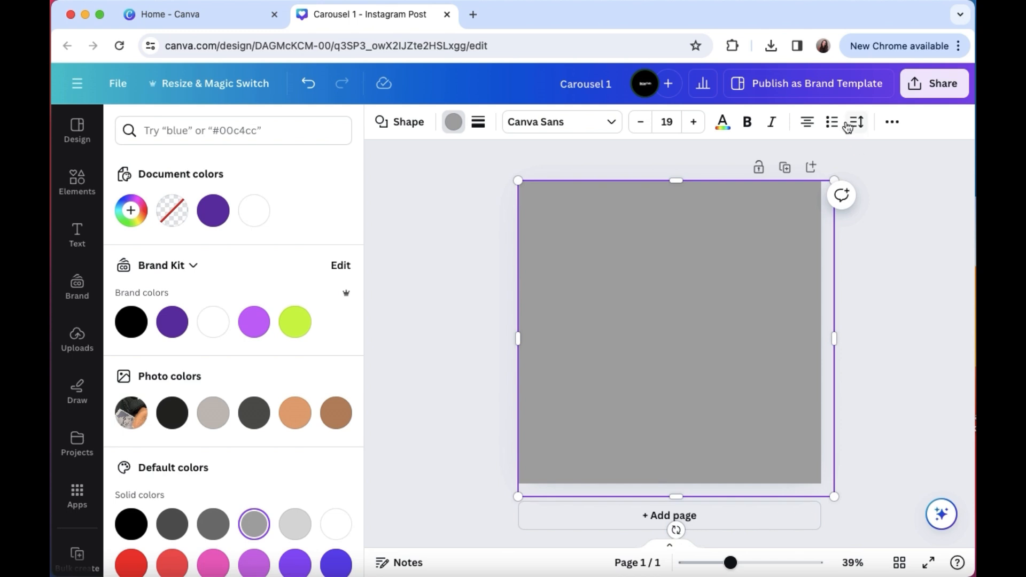
pyautogui.click(892, 122)
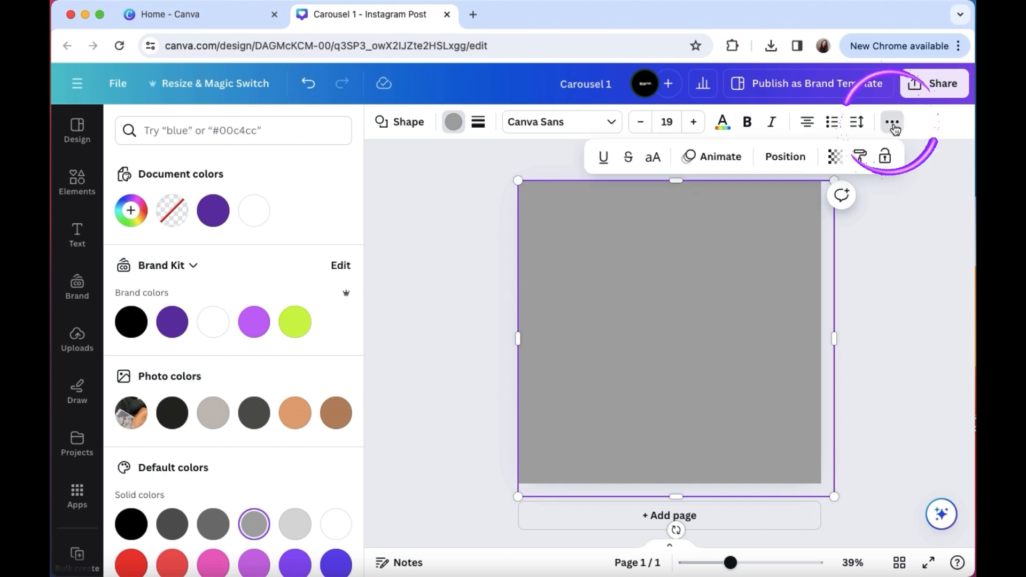
pyautogui.click(837, 169)
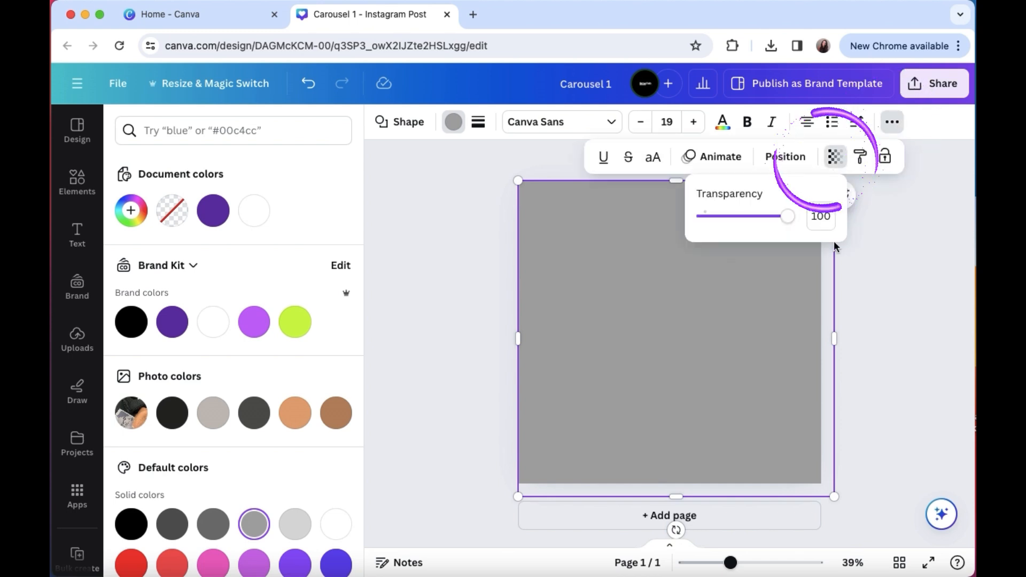
pyautogui.moveTo(792, 217); pyautogui.dragTo(768, 217)
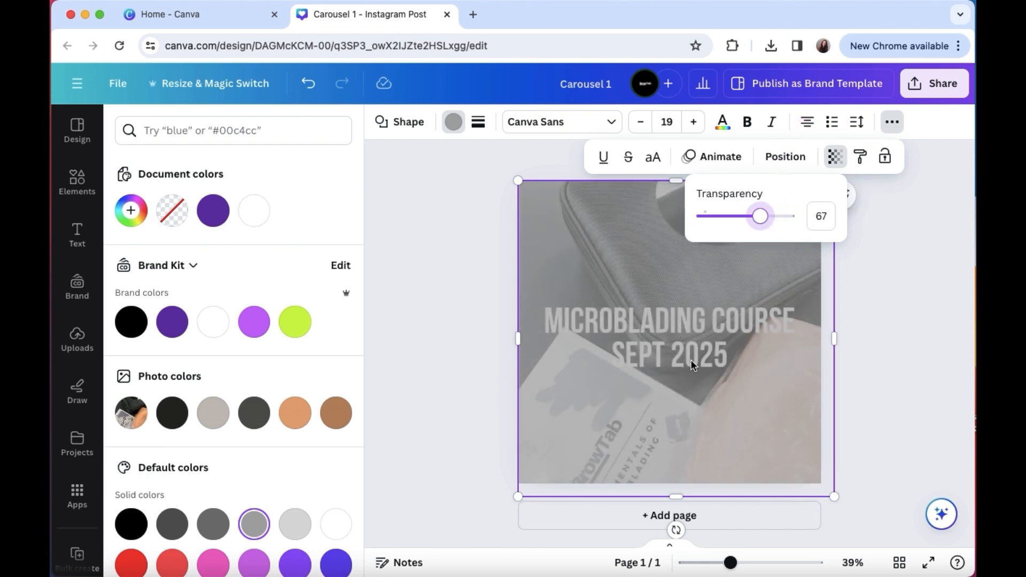
# Step: Send the grey overlay one level backward, behind the heading, and show the page's layer list
pyautogui.click(785, 157)
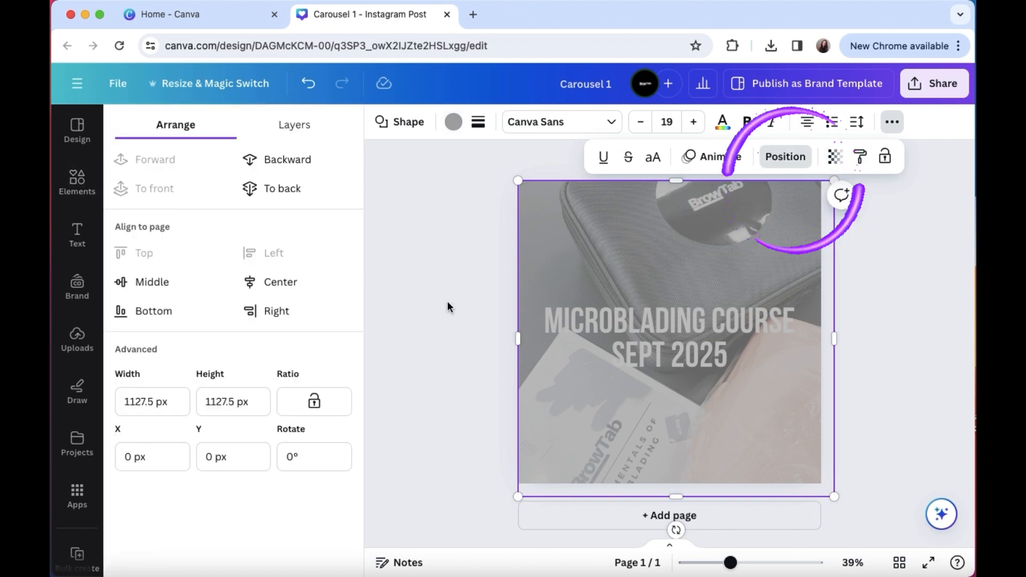
pyautogui.click(295, 168)
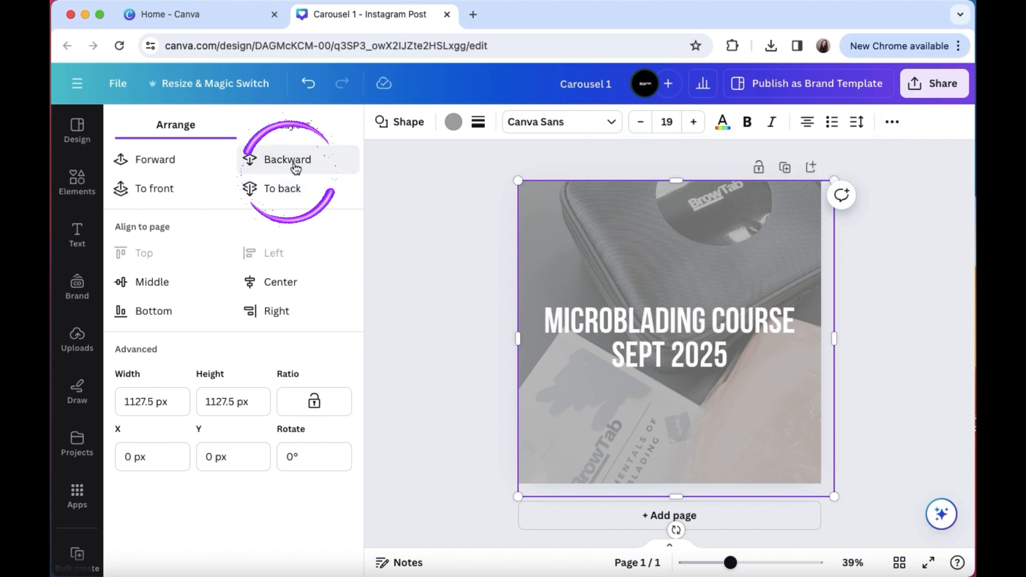
pyautogui.click(294, 124)
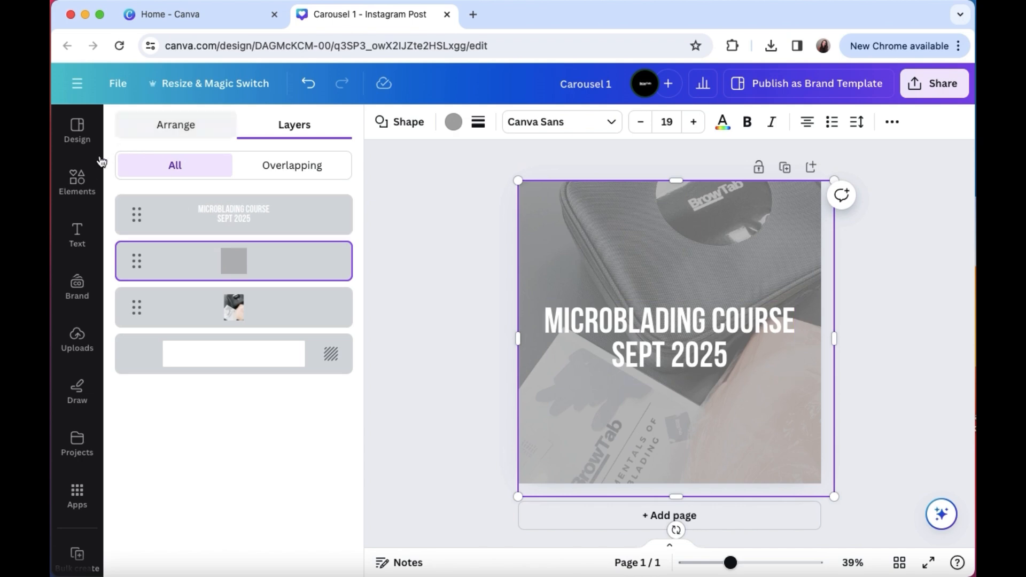
# Step: Add the white BrowTab logo from the brand logos and place it below the heading, near the page's lower edge
pyautogui.scroll(-1, 77, 383)
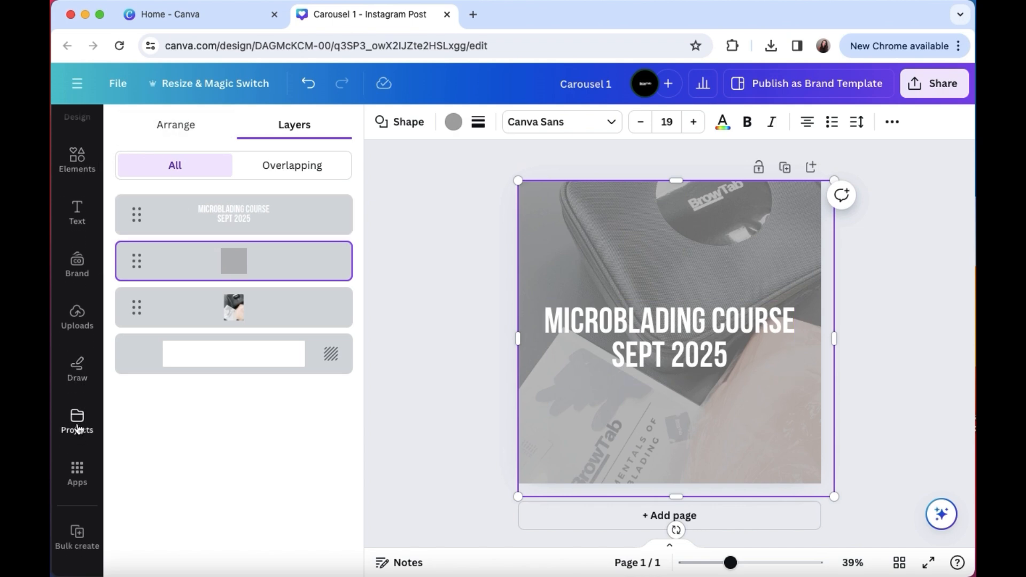
pyautogui.scroll(-5, 77, 427)
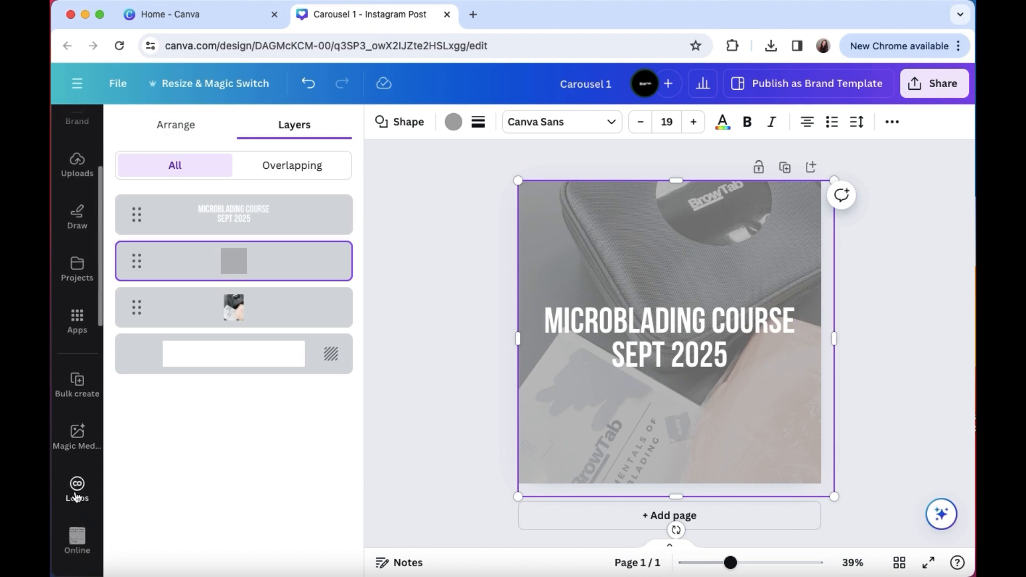
pyautogui.click(76, 496)
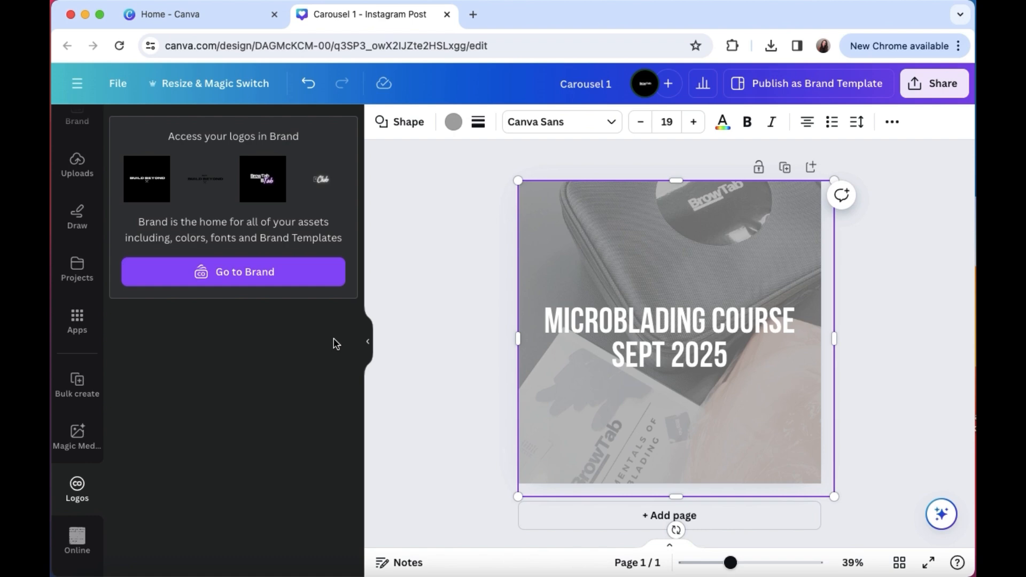
pyautogui.click(297, 267)
pyautogui.scroll(-4, 277, 421)
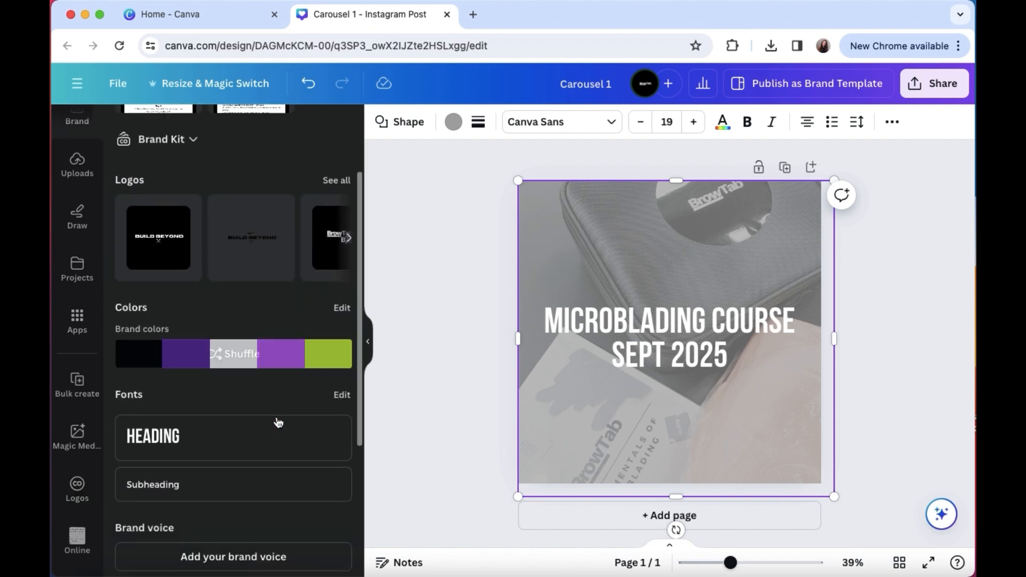
pyautogui.scroll(4, 277, 421)
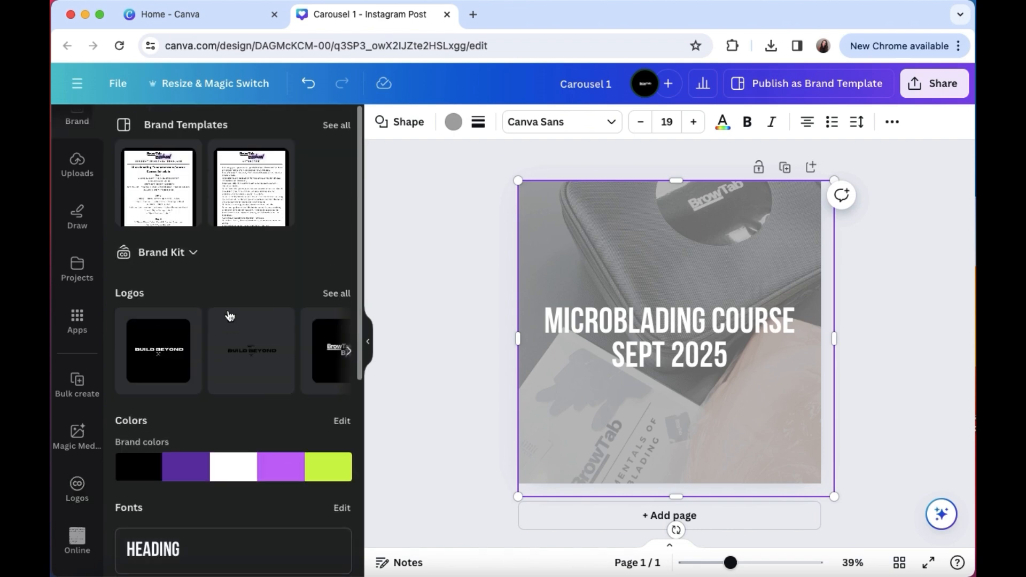
pyautogui.click(337, 291)
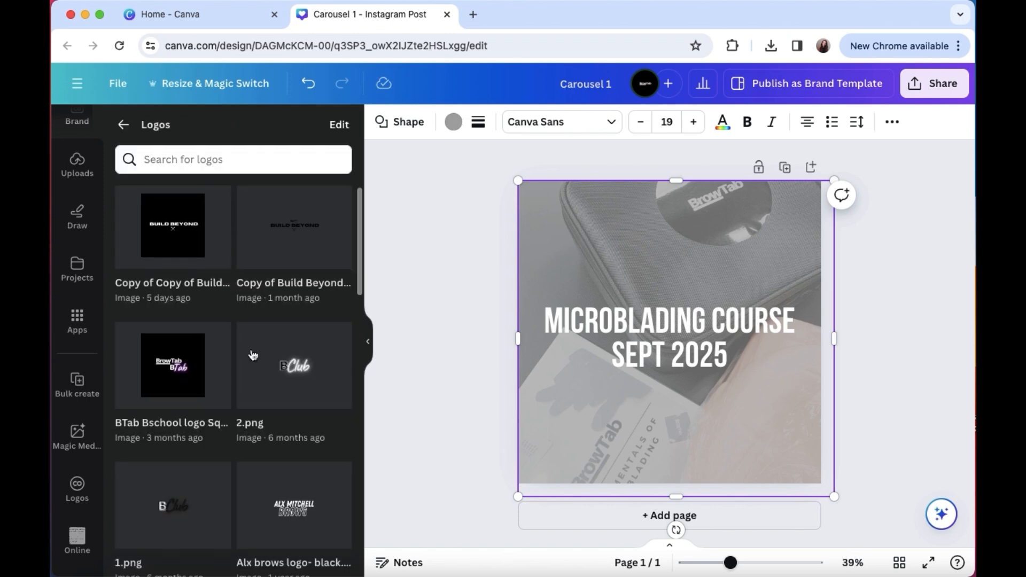
pyautogui.scroll(-3, 251, 348)
pyautogui.scroll(3, 253, 354)
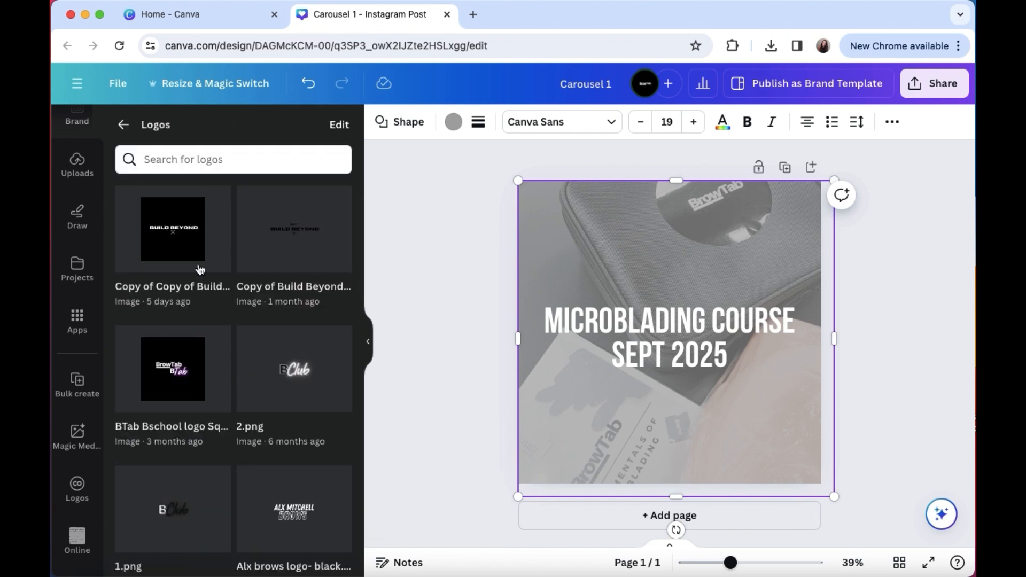
pyautogui.scroll(-6, 205, 282)
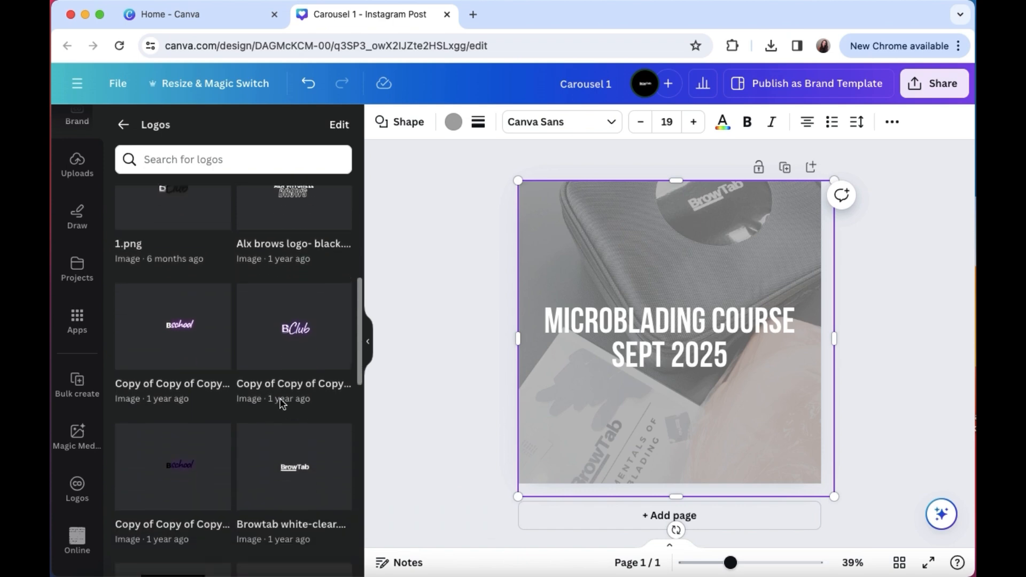
pyautogui.scroll(-1, 251, 427)
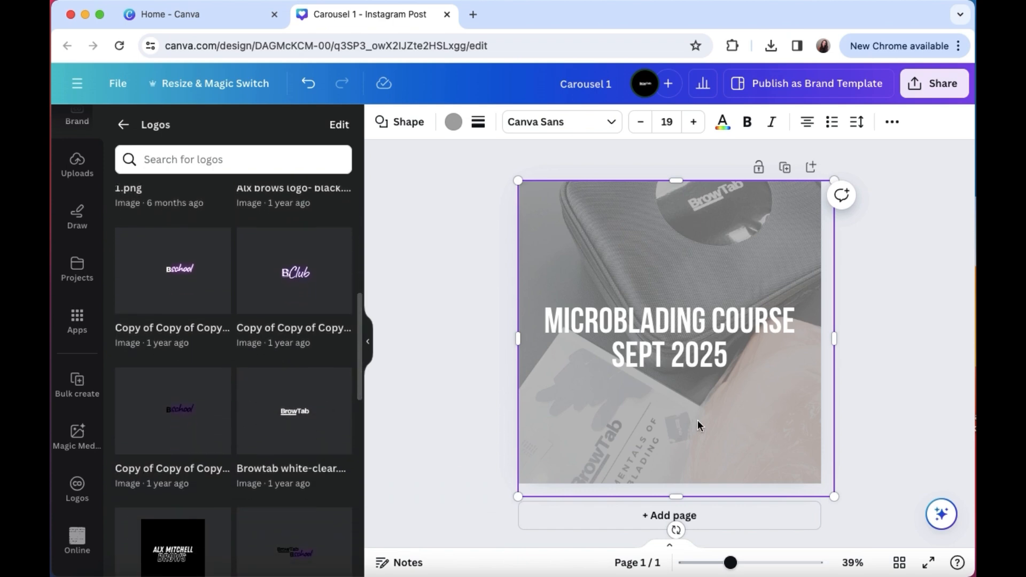
pyautogui.moveTo(701, 384); pyautogui.dragTo(707, 514)
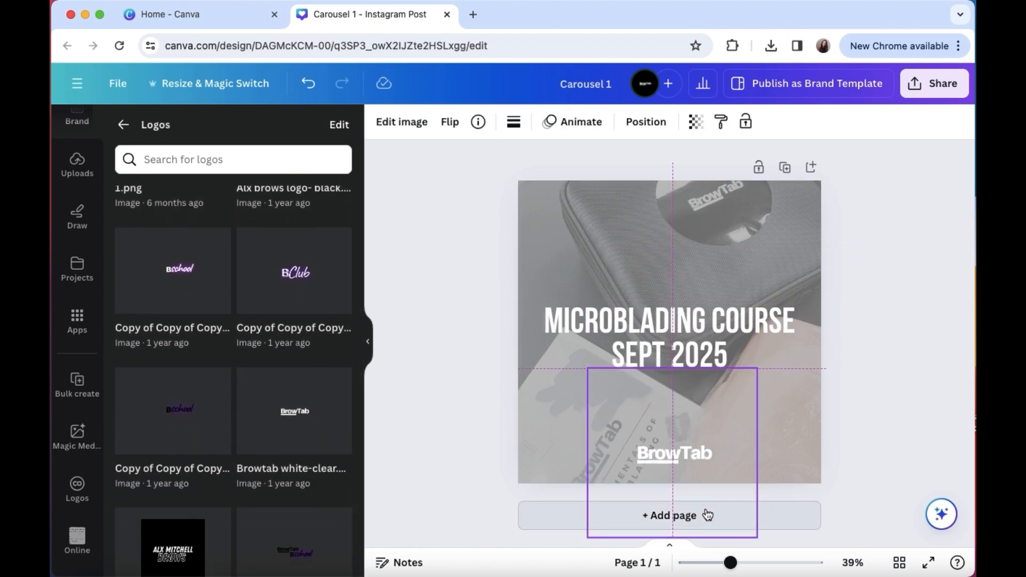
# Step: Shrink the BrowTab logo and position it near the middle of the page's lower edge
pyautogui.moveTo(757, 538); pyautogui.dragTo(721, 502)
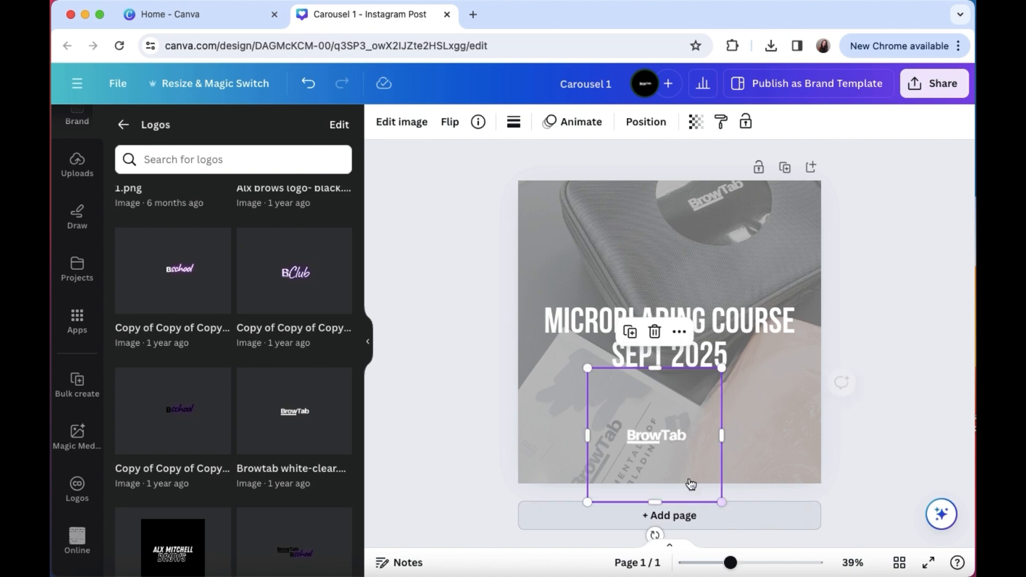
pyautogui.moveTo(660, 444); pyautogui.dragTo(681, 469)
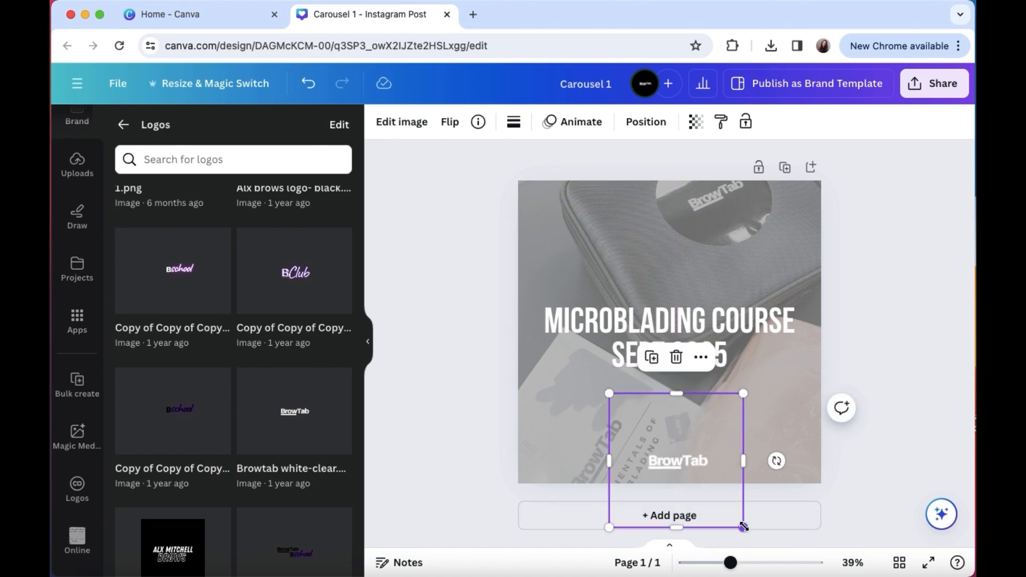
pyautogui.moveTo(744, 527); pyautogui.dragTo(732, 516)
pyautogui.moveTo(690, 451); pyautogui.dragTo(695, 453)
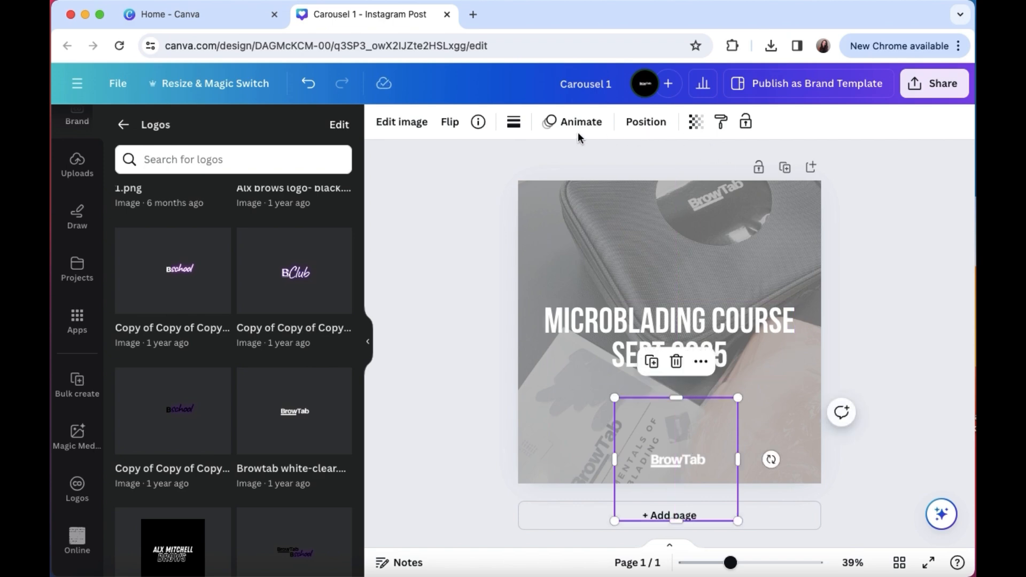
# Step: Apply the Shadow text effect to the "MICROBLADING COURSE SEPT 2025" heading
pyautogui.click(646, 122)
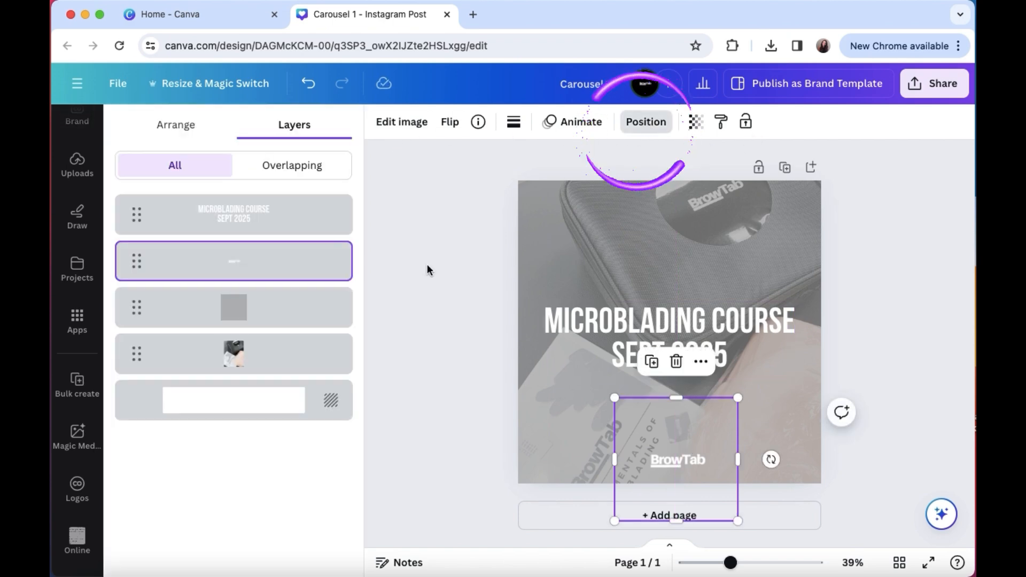
pyautogui.click(261, 222)
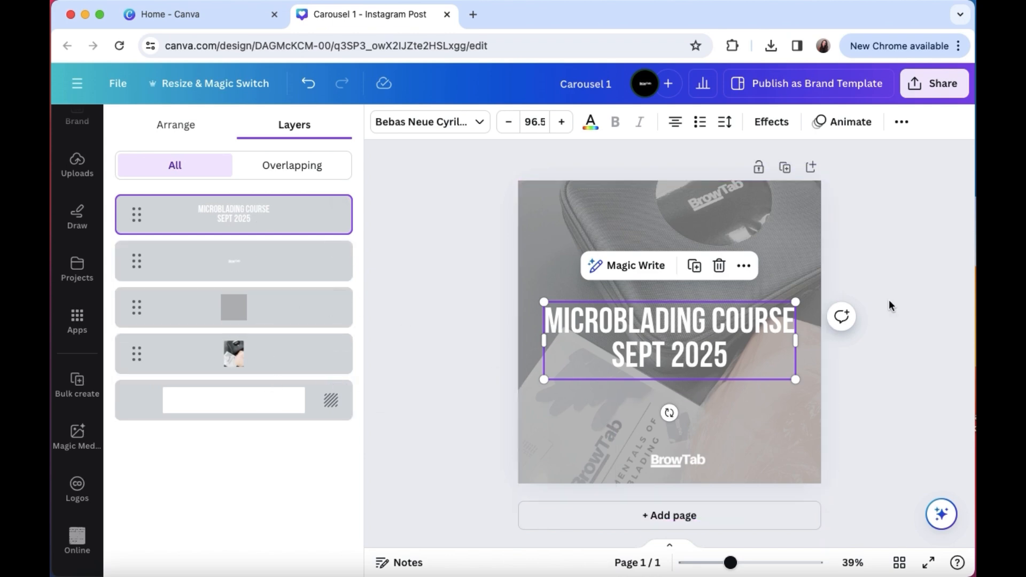
pyautogui.click(685, 349)
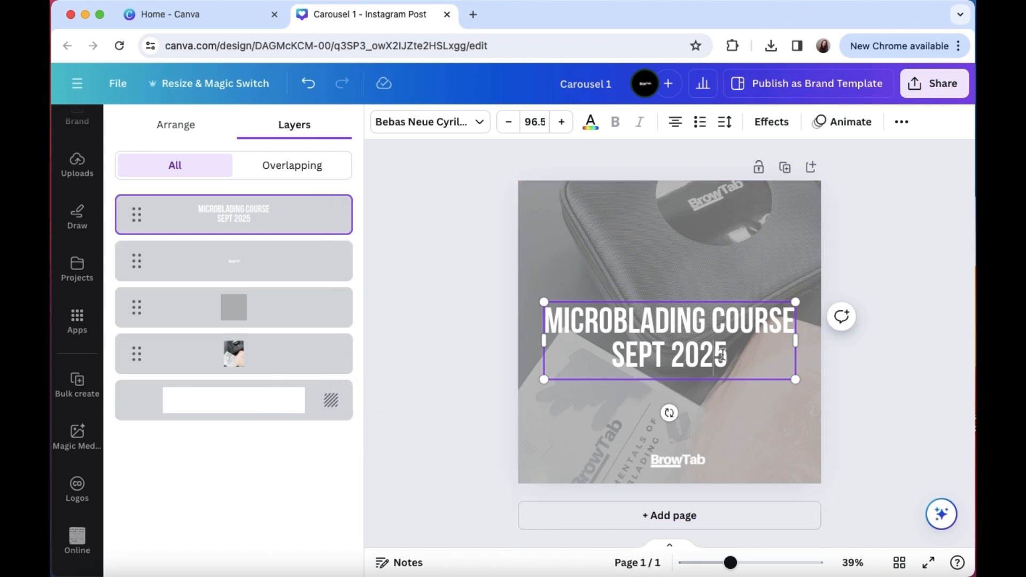
pyautogui.tripleClick(591, 352)
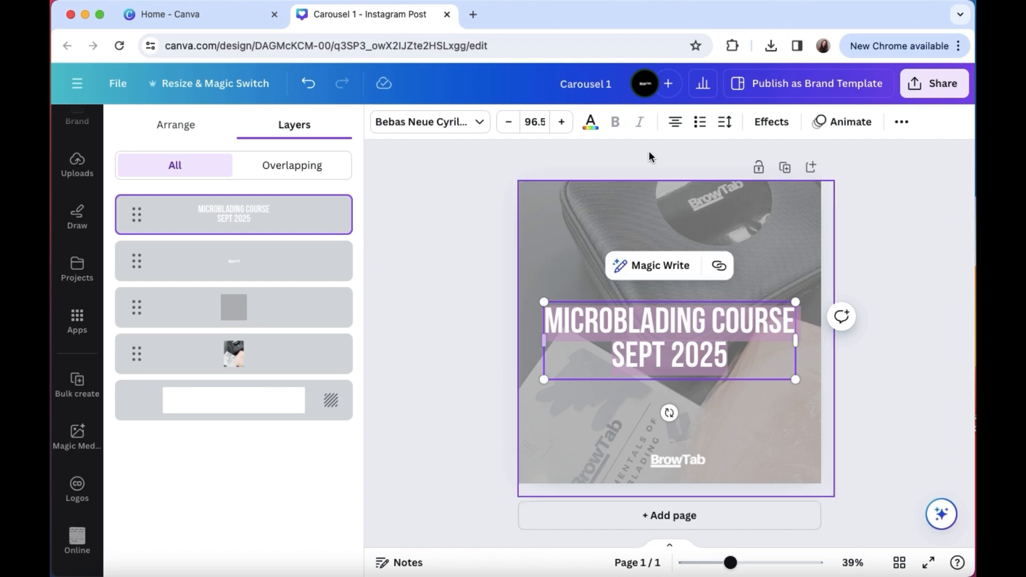
pyautogui.click(774, 122)
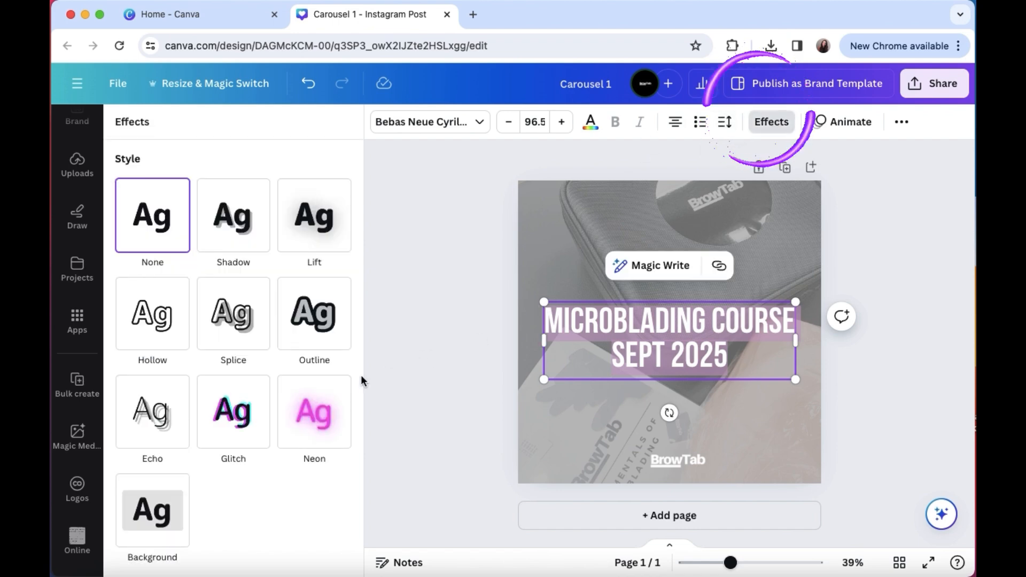
pyautogui.click(235, 228)
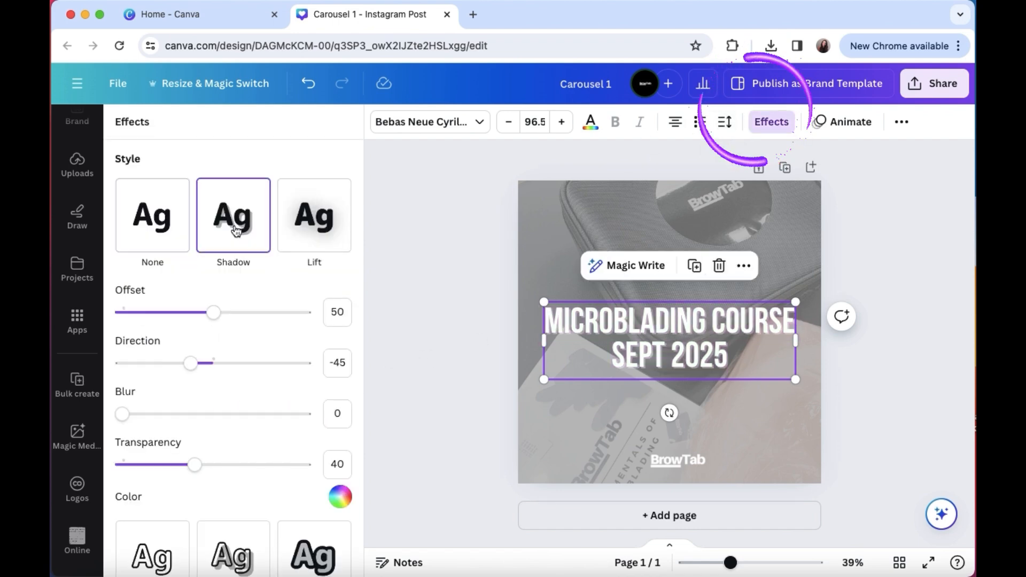
# Step: Try the Lift, Hollow, Splice, Outline and Echo text effects on the heading
pyautogui.click(314, 225)
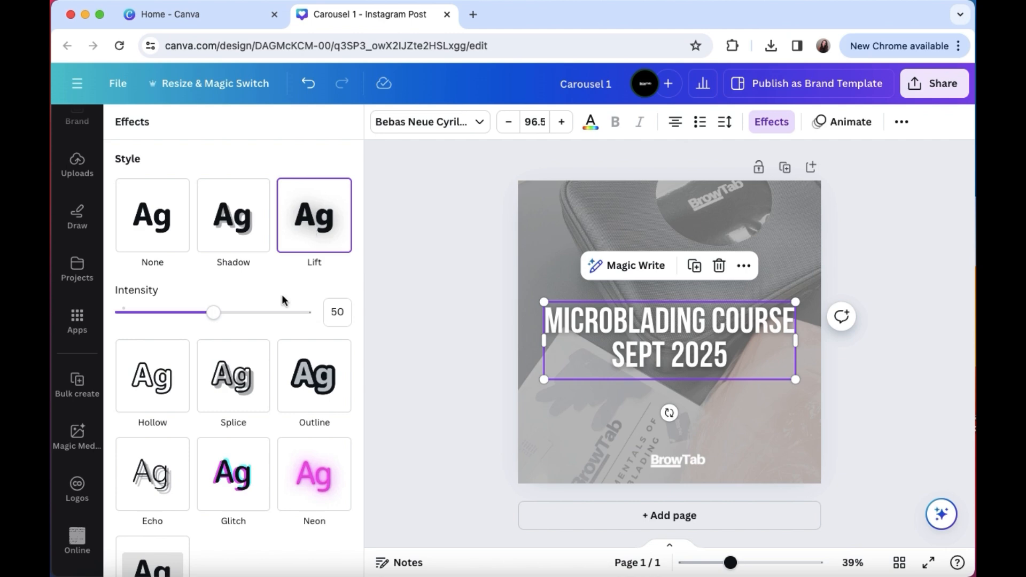
pyautogui.click(187, 395)
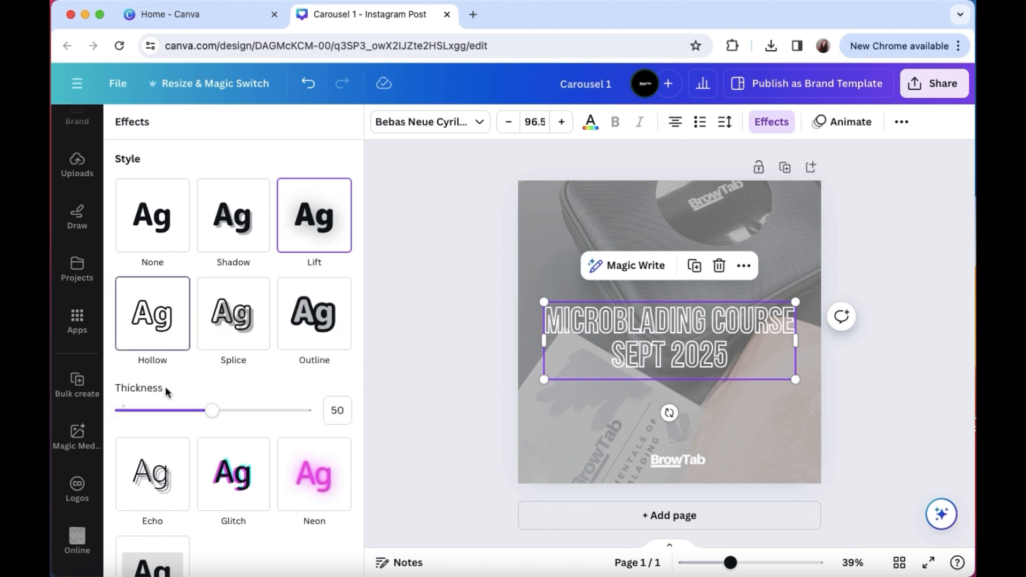
pyautogui.click(243, 309)
pyautogui.click(297, 321)
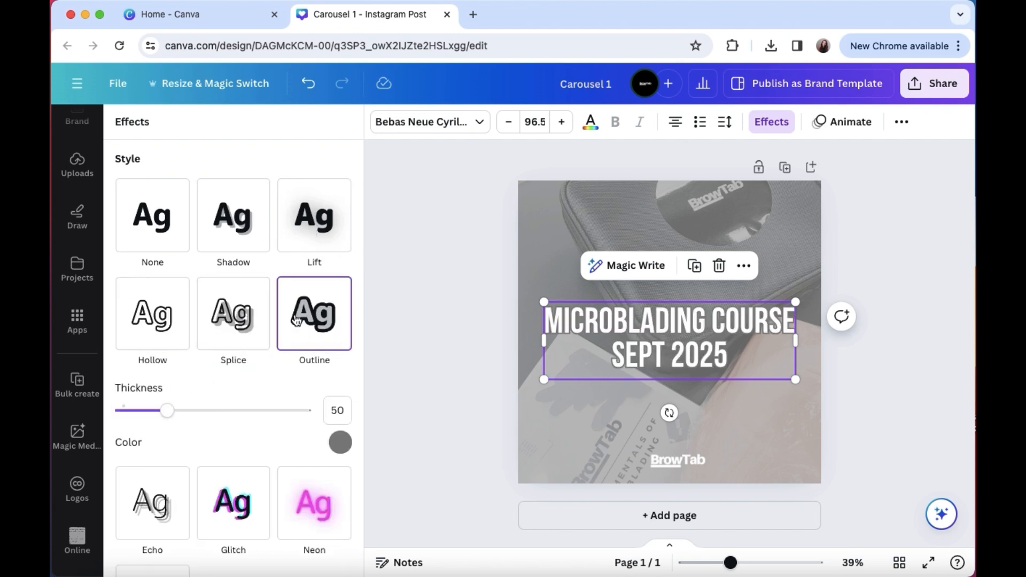
pyautogui.scroll(-1, 297, 315)
pyautogui.click(165, 484)
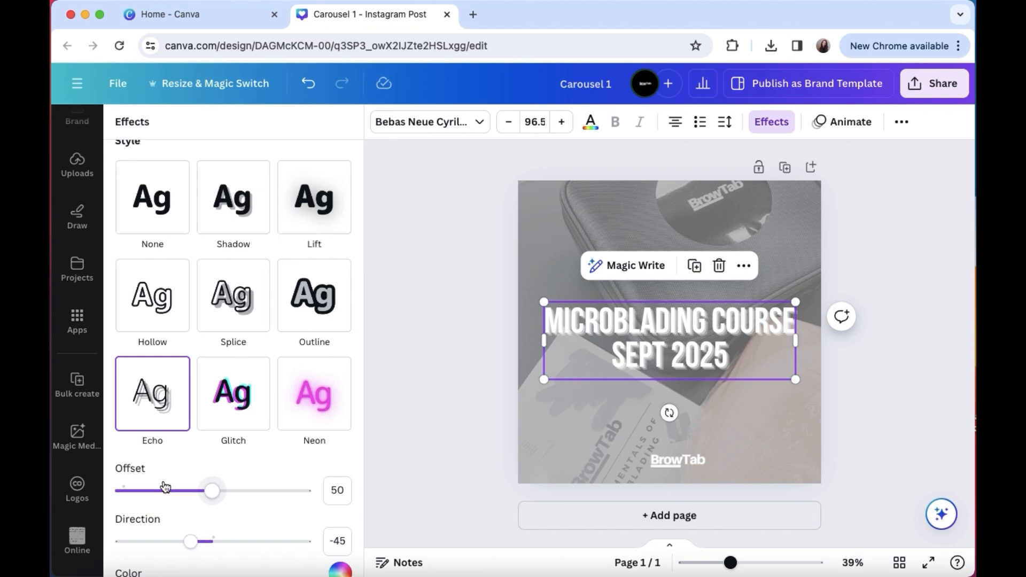
# Step: Apply the Shadow effect to the heading again and set the shadow colour to the black brand colour
pyautogui.click(240, 206)
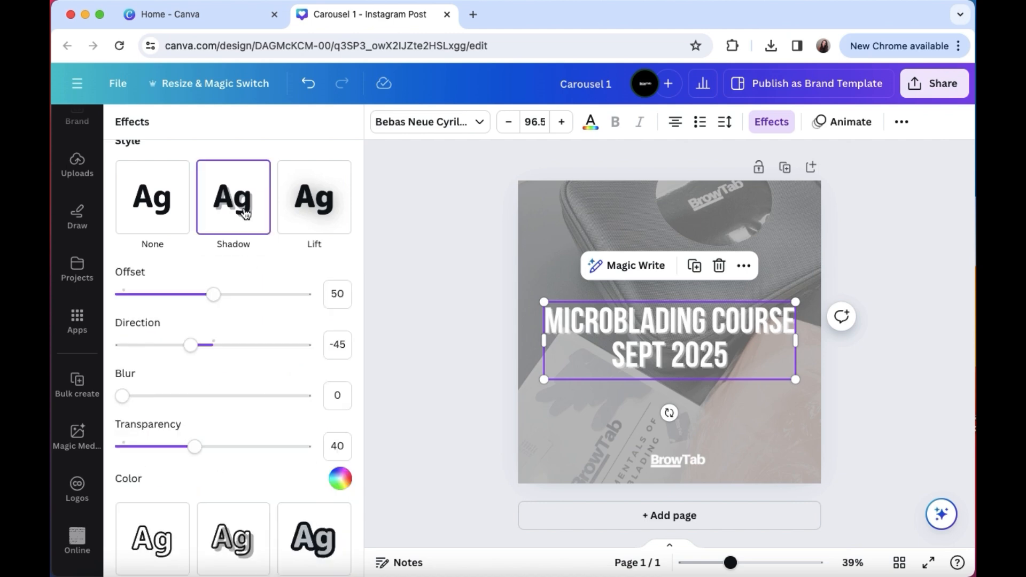
pyautogui.scroll(-3, 261, 315)
pyautogui.scroll(-1, 261, 315)
pyautogui.click(340, 325)
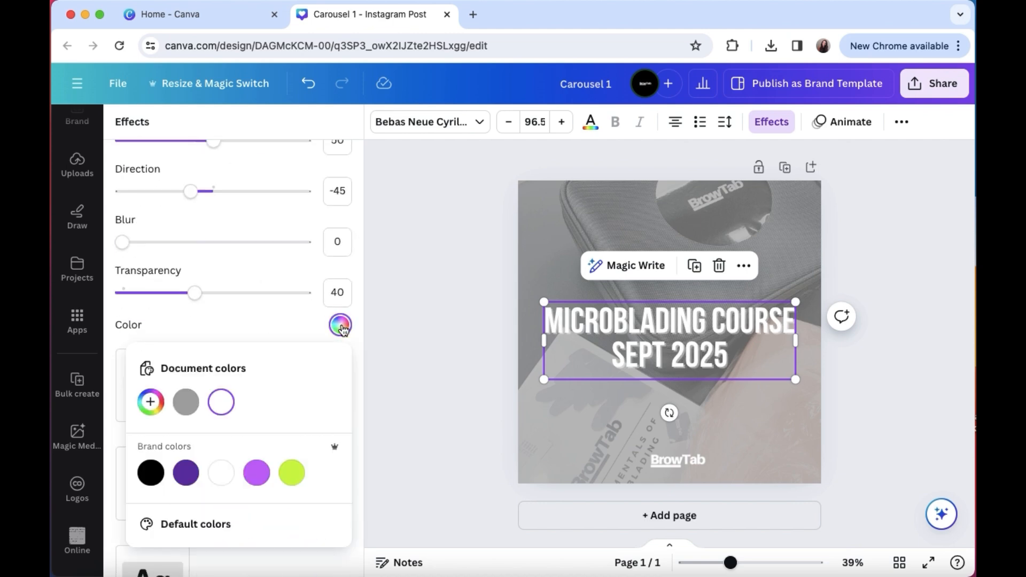
pyautogui.click(149, 473)
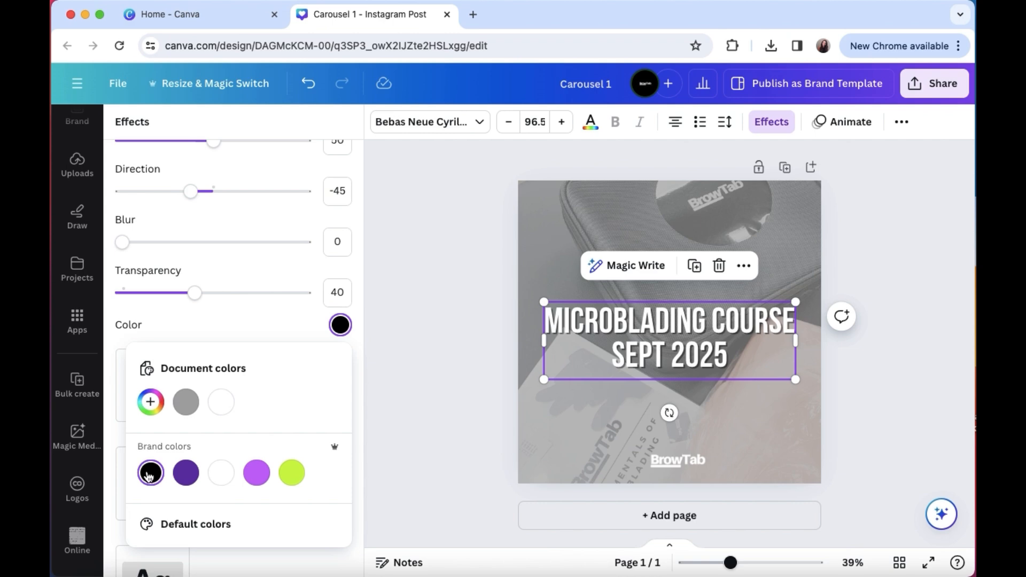
pyautogui.click(908, 294)
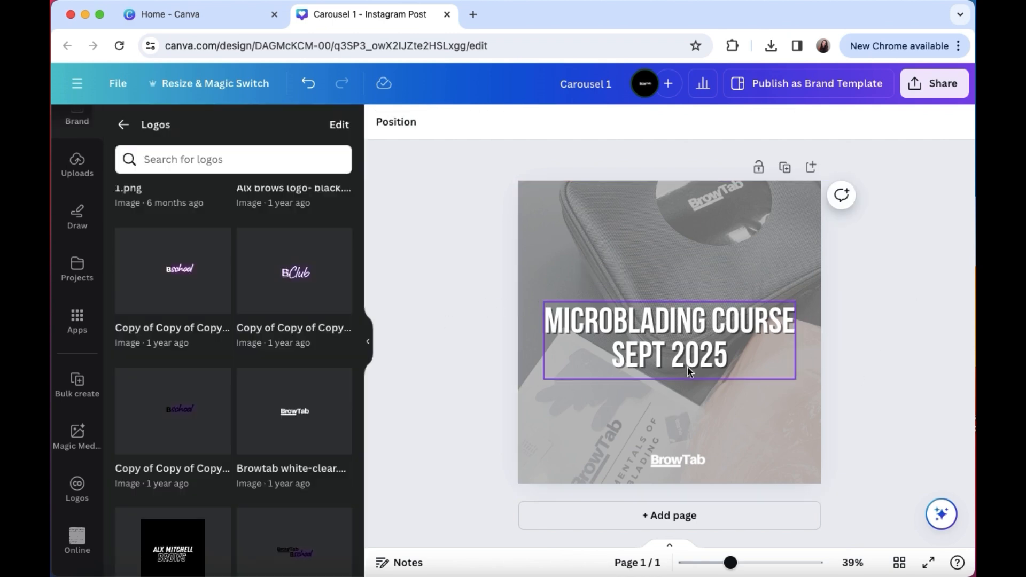
pyautogui.click(671, 362)
pyautogui.click(868, 337)
# Step: Duplicate the cover page and replace the copy's heading with "3 DAY HANDS ON TRAINING", moved slightly lower on the page
pyautogui.click(784, 167)
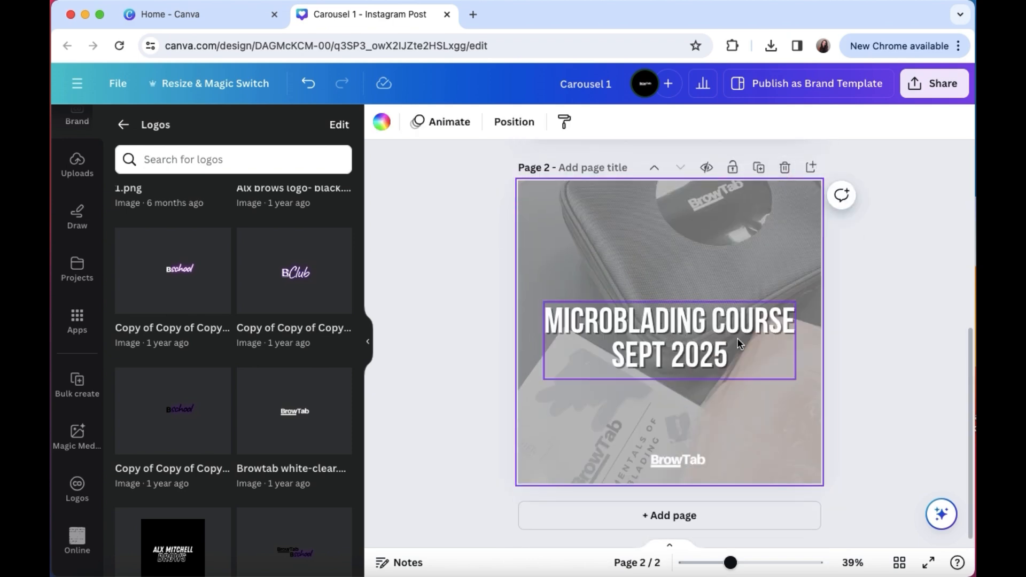
pyautogui.click(732, 345)
pyautogui.rightClick(730, 348)
pyautogui.click(711, 358)
pyautogui.rightClick(725, 355)
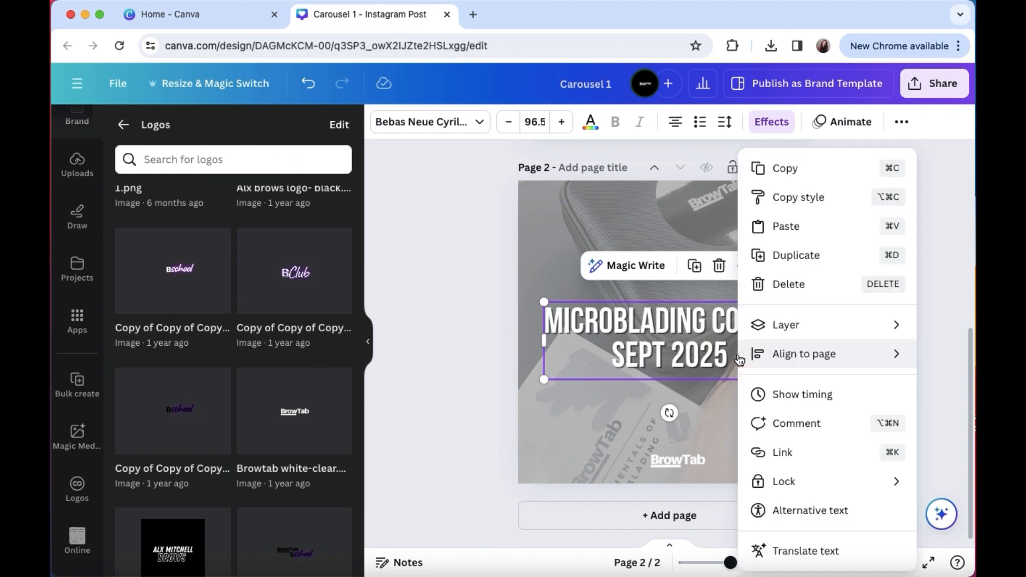
pyautogui.click(726, 355)
pyautogui.click(725, 354)
pyautogui.moveTo(726, 353); pyautogui.dragTo(545, 320)
pyautogui.write('3')
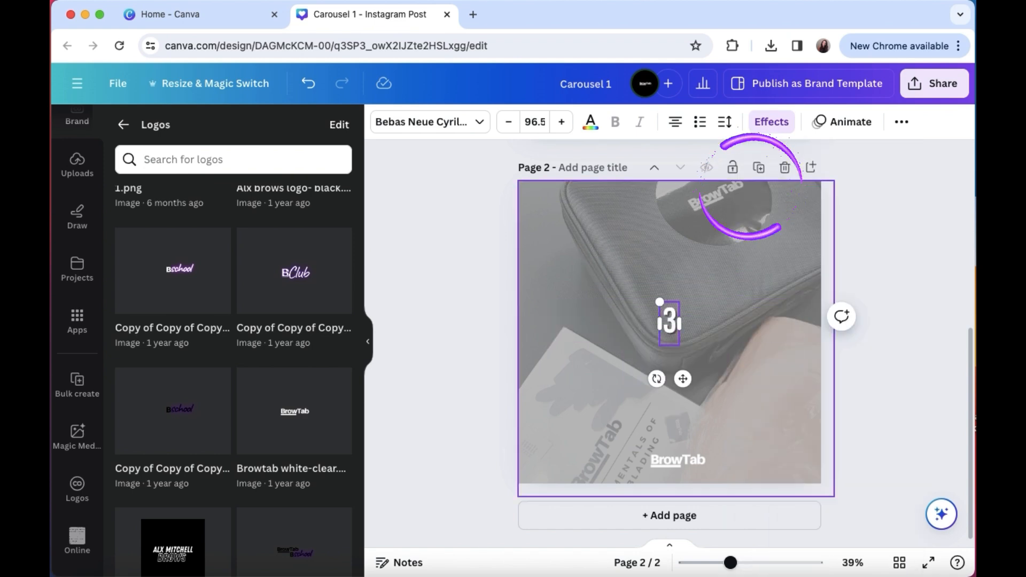
pyautogui.write(' DAY HAND')
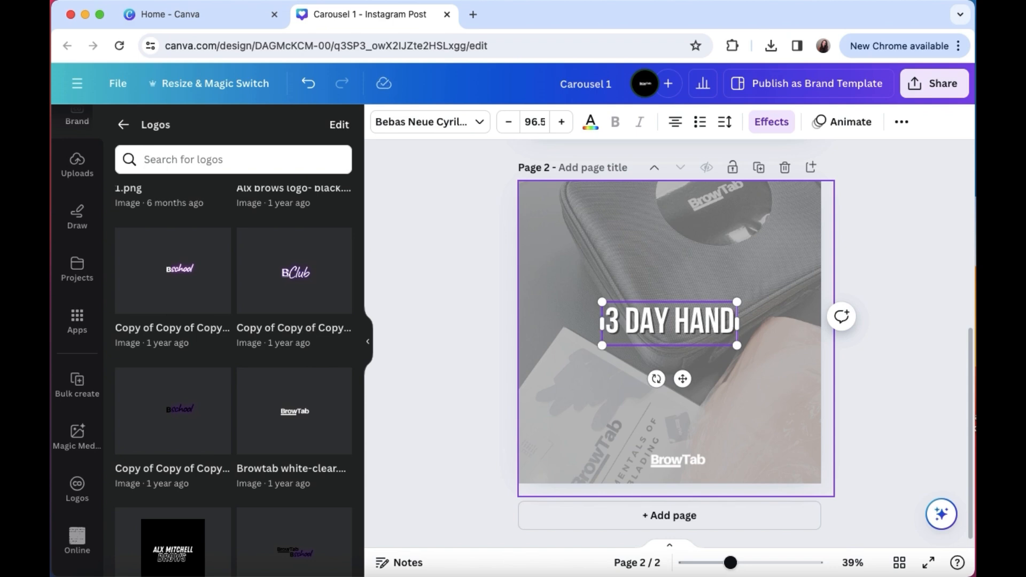
pyautogui.write('S ON TRAININ')
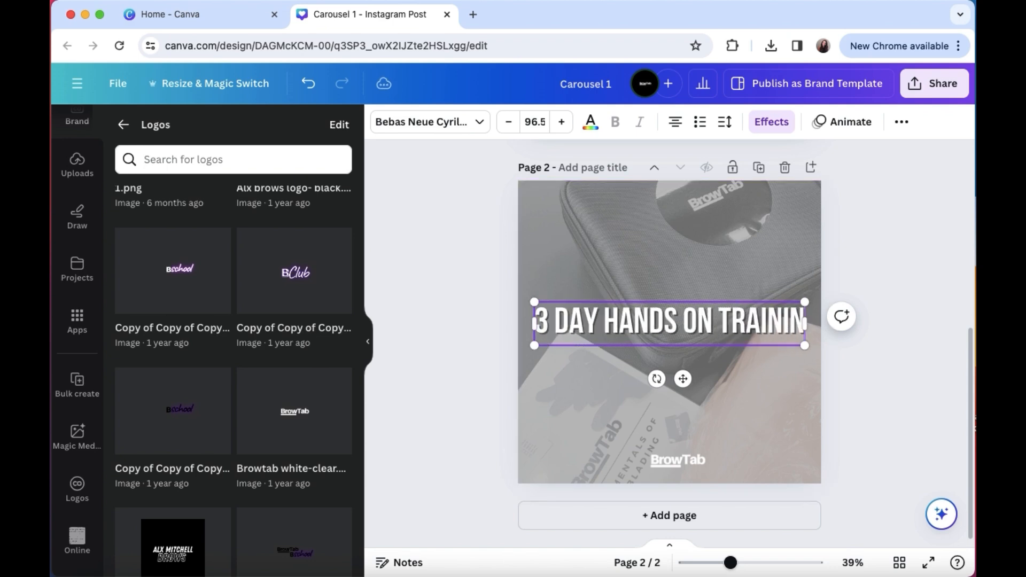
pyautogui.write('G')
pyautogui.moveTo(728, 310); pyautogui.dragTo(729, 336)
pyautogui.click(902, 357)
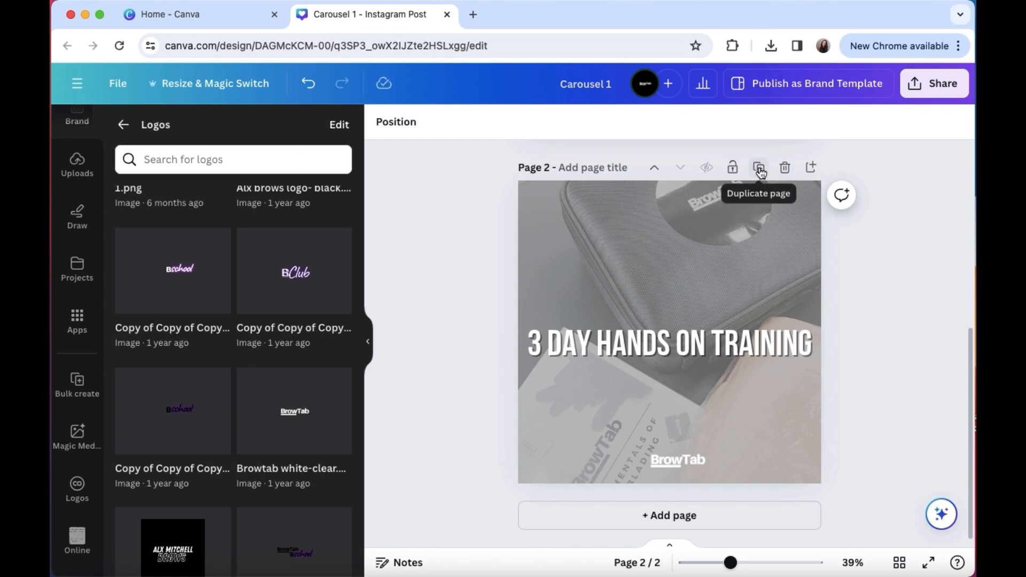
# Step: Duplicate page 2 and replace the copy's heading with "FULLY STOCKED KIT" and "LIVE MODELS" on two lines
pyautogui.click(760, 171)
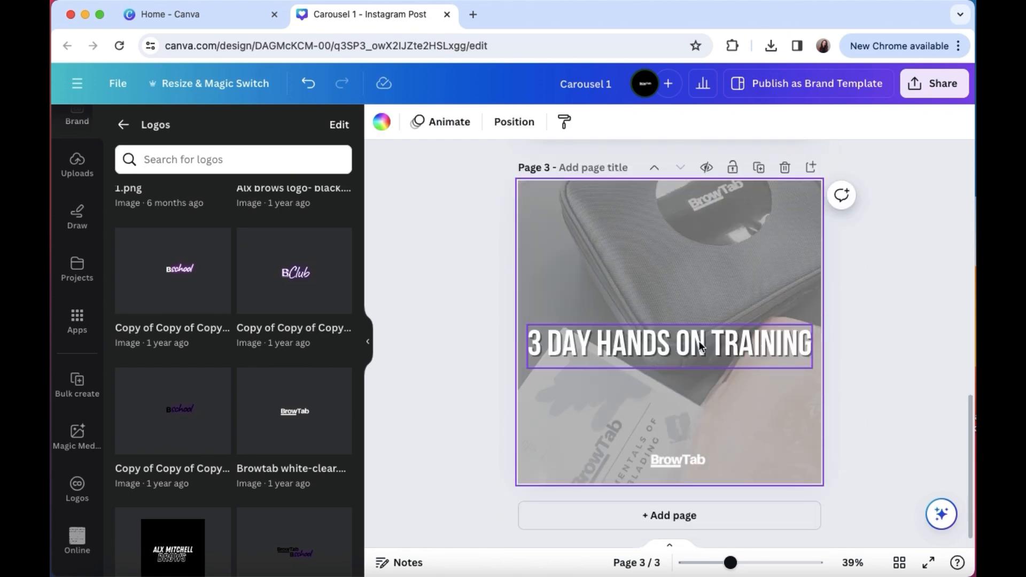
pyautogui.click(697, 344)
pyautogui.click(802, 346)
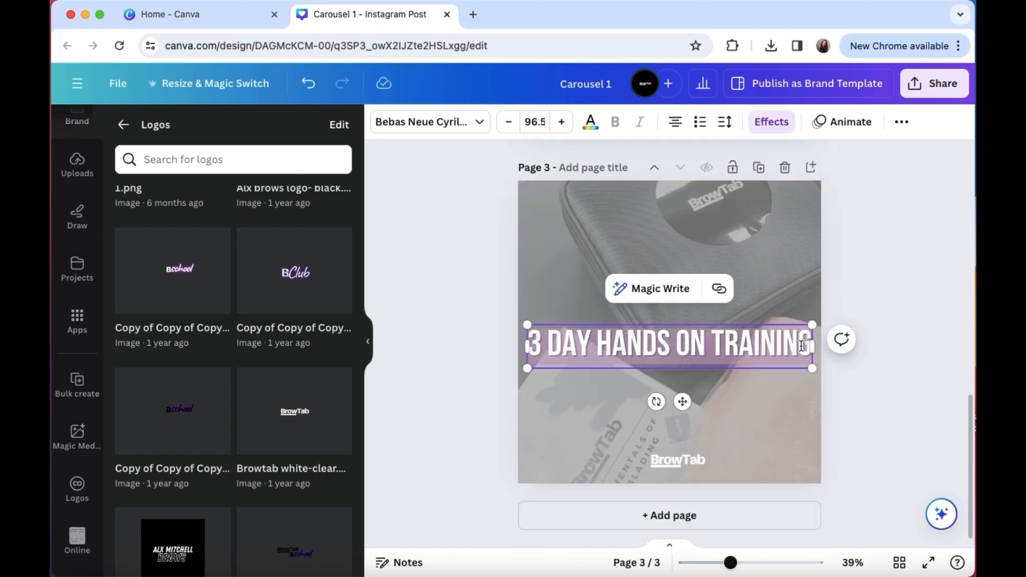
pyautogui.press('BackSpace')
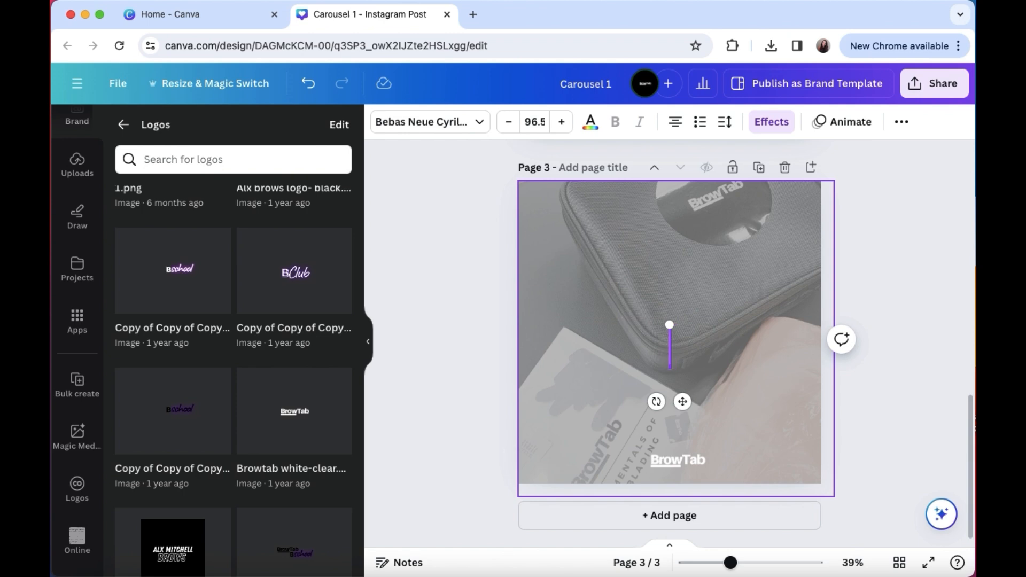
pyautogui.write('FULLY STOCKED KIT')
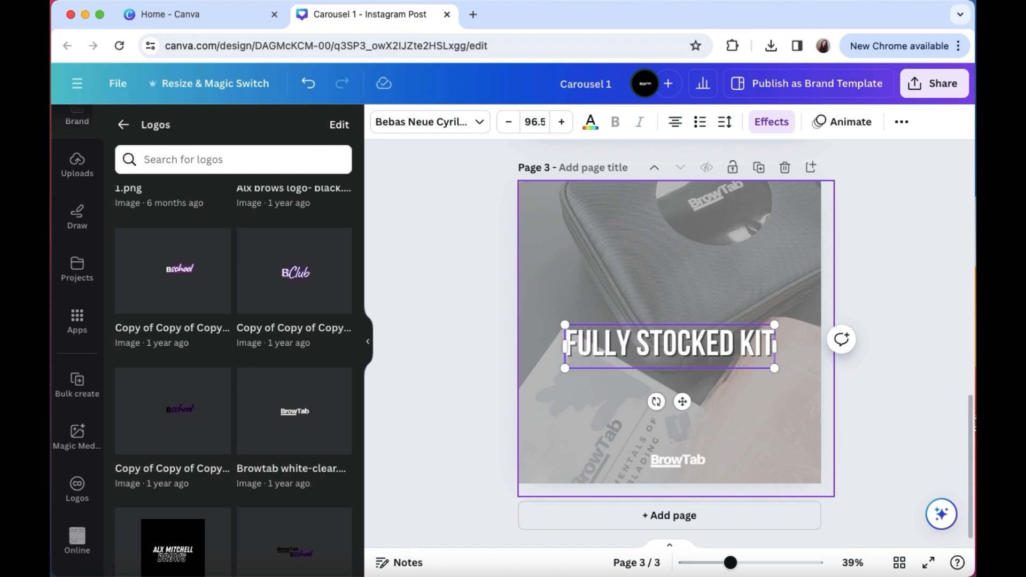
pyautogui.press('Return')
pyautogui.write('LIVE MODELS')
# Step: Duplicate page 3, replace the copy's heading with "SMALL GROUP" and enlarge it to font size 111
pyautogui.click(758, 167)
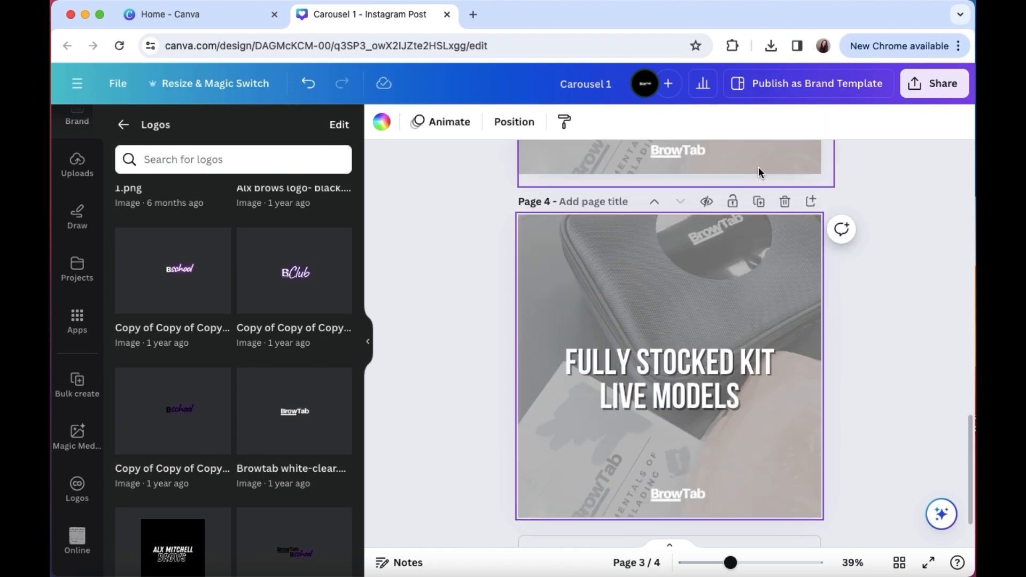
pyautogui.moveTo(738, 376); pyautogui.dragTo(564, 338)
pyautogui.write('$750')
pyautogui.press('BackSpace')
pyautogui.press('BackSpace')
pyautogui.press('BackSpace')
pyautogui.press('BackSpace')
pyautogui.write('SMALL GROUP')
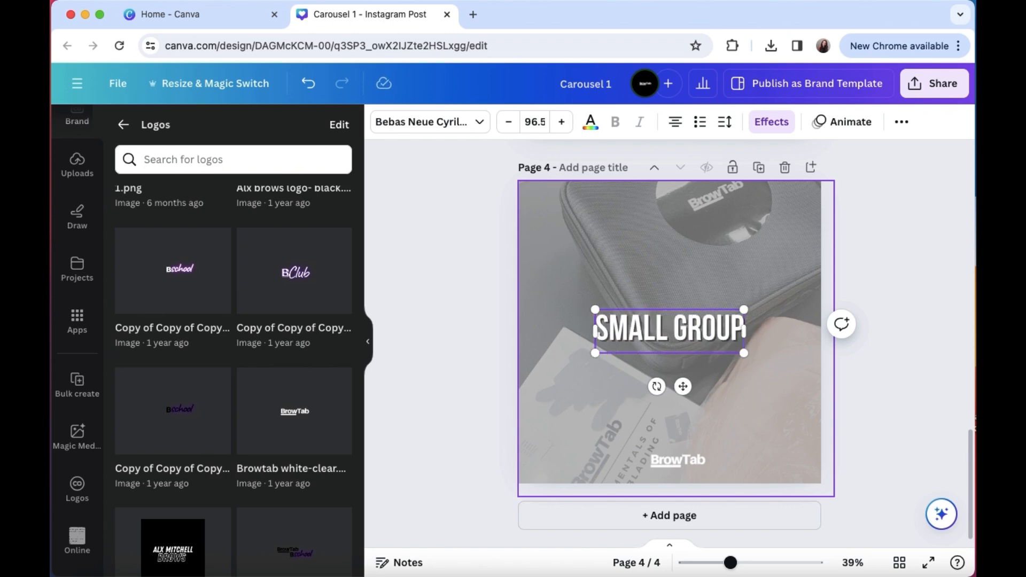
pyautogui.click(561, 122)
pyautogui.moveTo(669, 332); pyautogui.dragTo(669, 335)
# Step: Duplicate page 4 and replace the copy's heading with "COURSE TUITION $3500"
pyautogui.click(758, 167)
pyautogui.moveTo(751, 347); pyautogui.dragTo(588, 334)
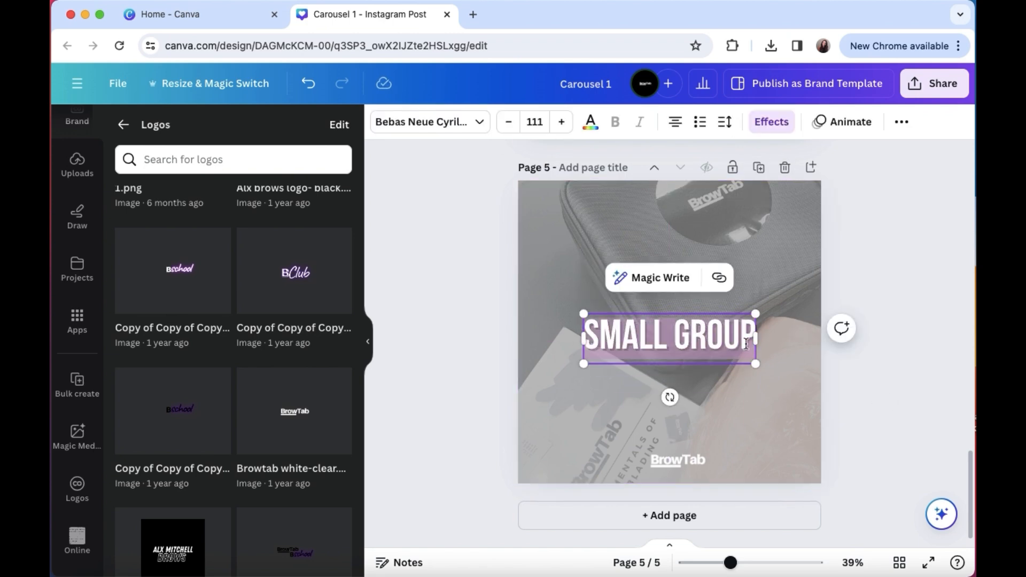
pyautogui.write('COURSE TUITION $3500')
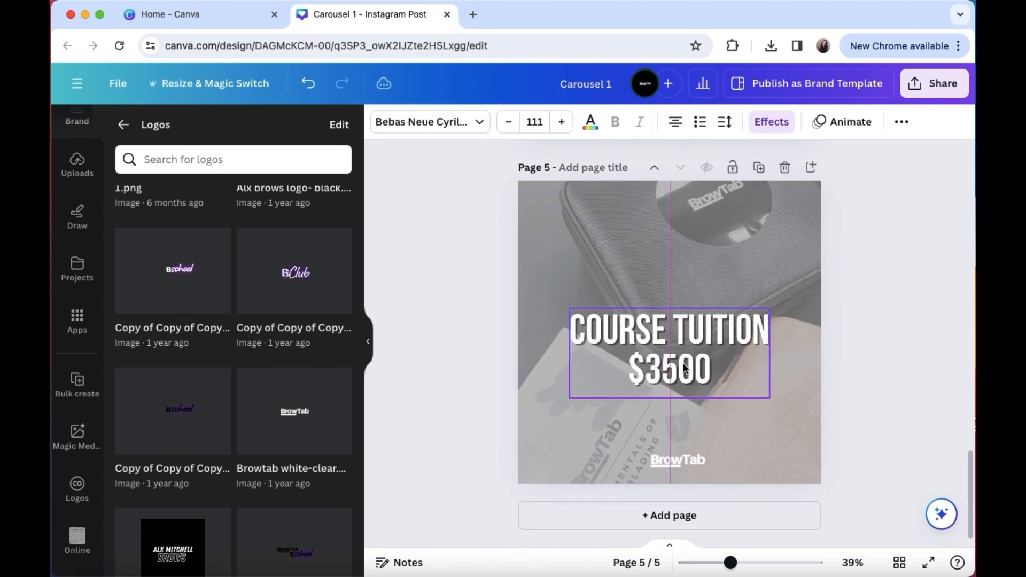
# Step: Duplicate page 5 and replace the copy's heading with "$750 DEPOSIT TO HOLD YOUR PLACE IN THE COURSE"
pyautogui.click(758, 167)
pyautogui.moveTo(713, 377); pyautogui.dragTo(572, 323)
pyautogui.write('$750 DEPOSIT TO HOLD YOUR PLACE IN THE COURSE')
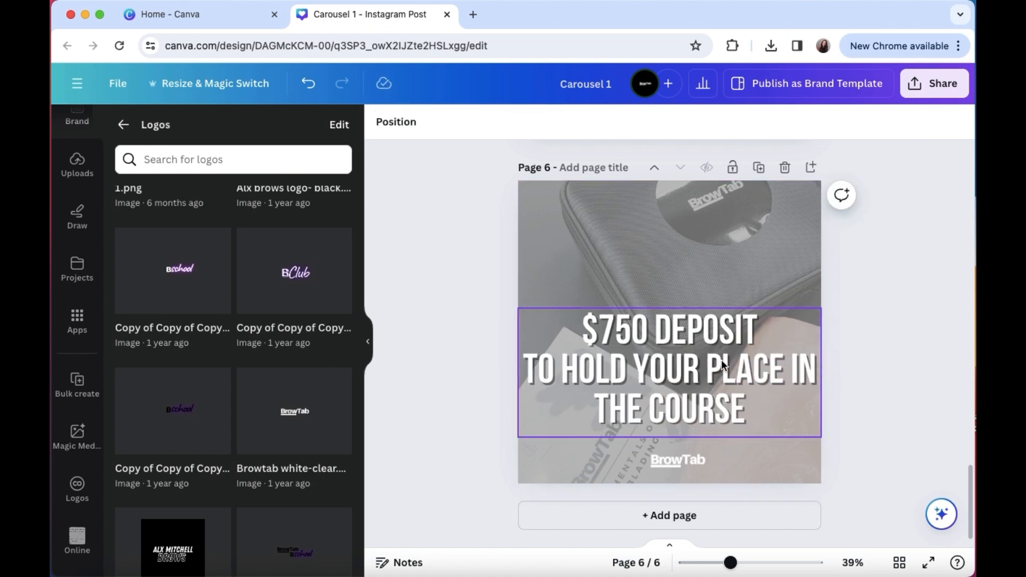
# Step: Duplicate page 6 and replace the copy's heading with "START OFFERING A REWARDING AND IN DEMAND SERVICE"
pyautogui.click(758, 167)
pyautogui.moveTo(745, 391); pyautogui.dragTo(582, 311)
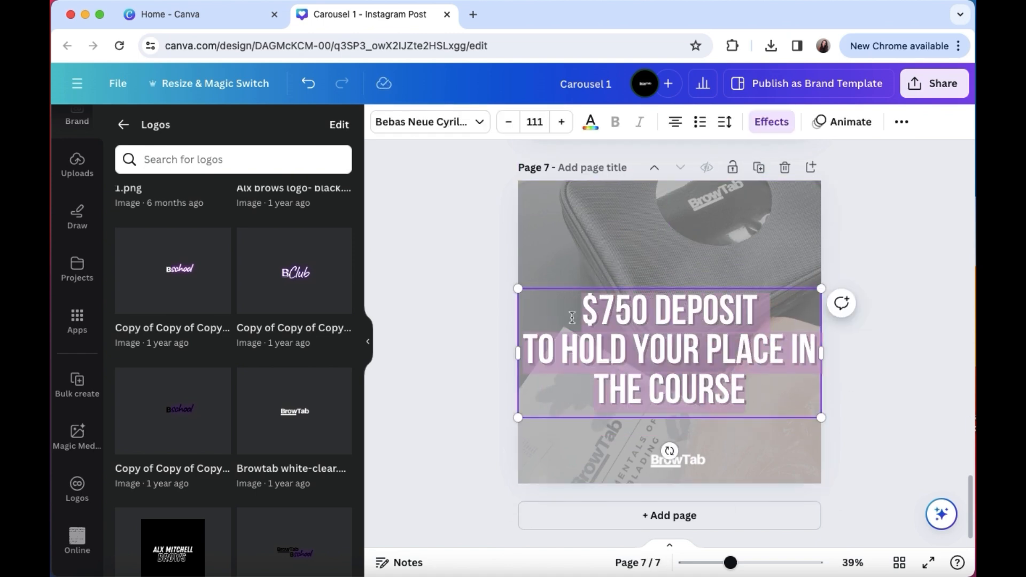
pyautogui.write('START OFFERING A REWARDING AND IN DEMAND SERVICE')
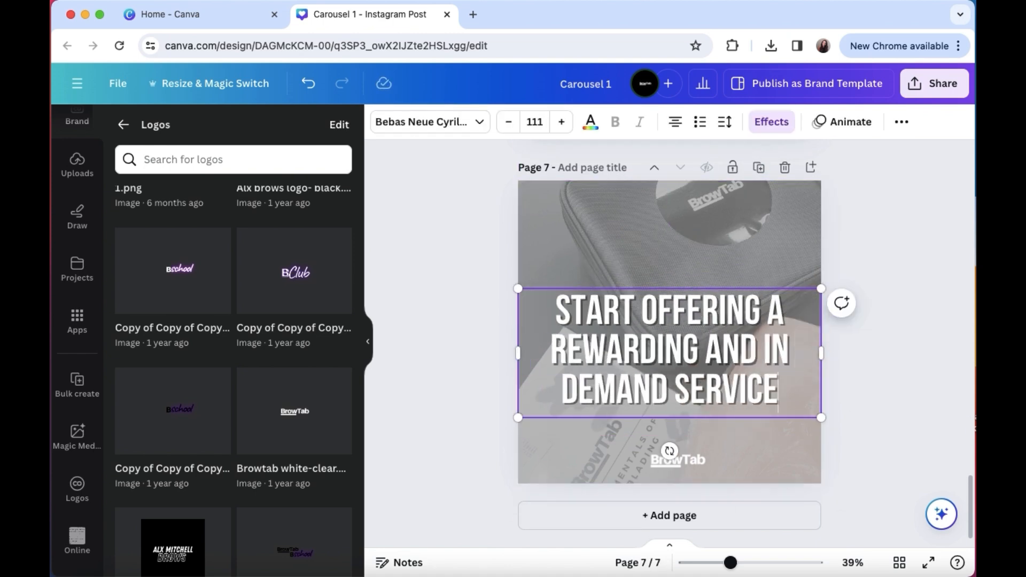
# Step: Check the design's download settings, including file type, size and page selection, and return to the sharing options
pyautogui.scroll(20, 802, 190)
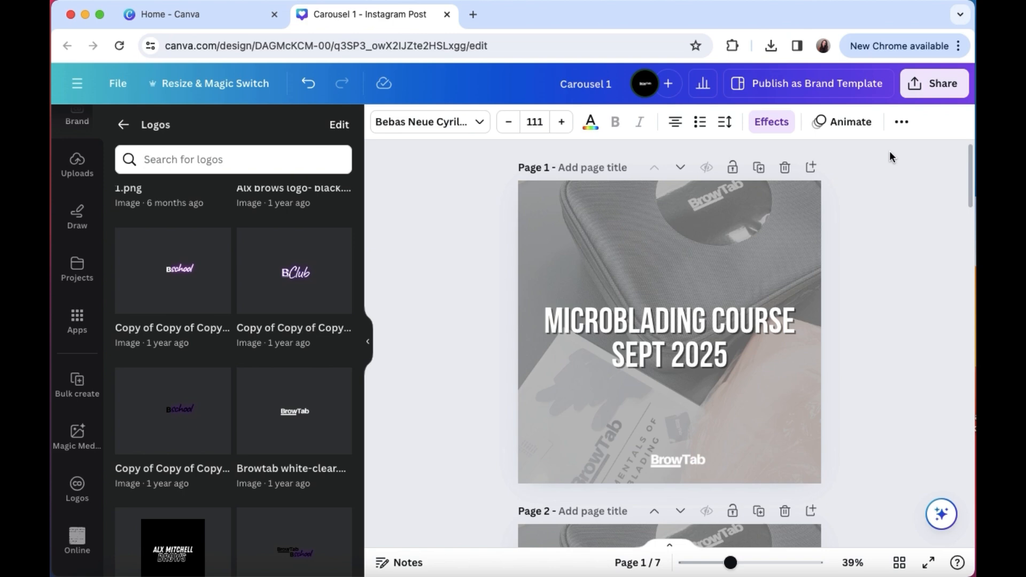
pyautogui.click(930, 81)
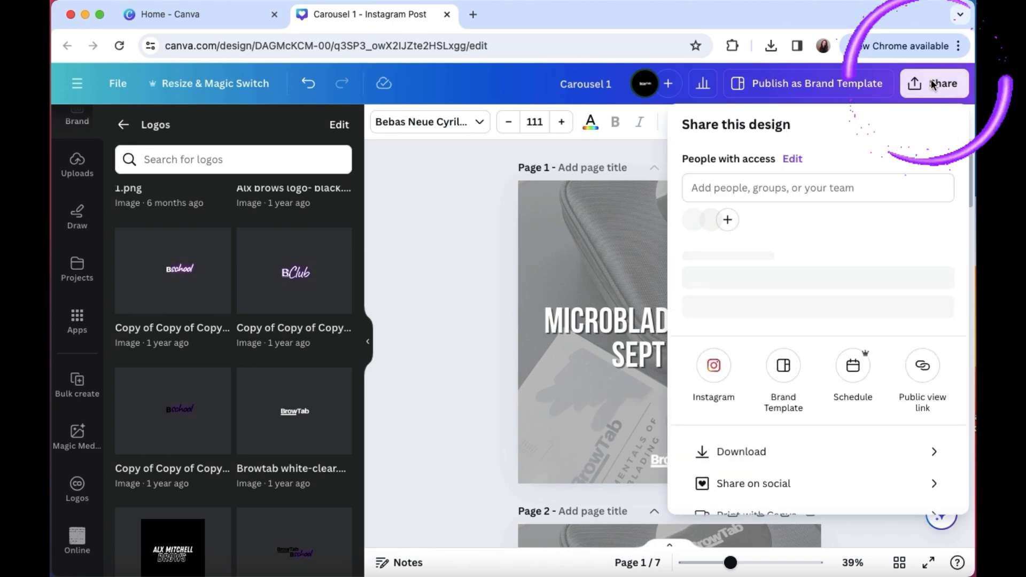
pyautogui.click(850, 468)
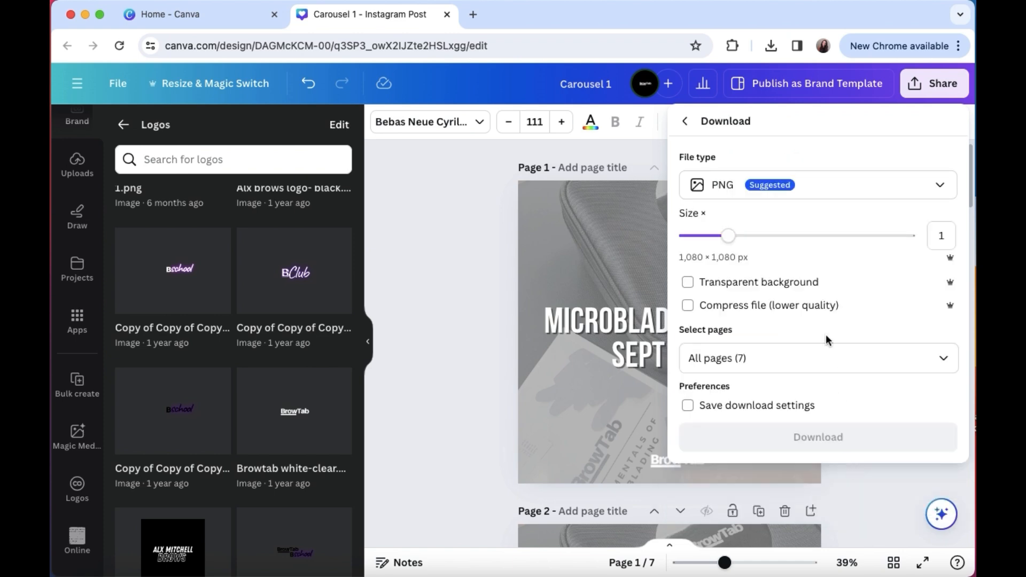
pyautogui.click(686, 123)
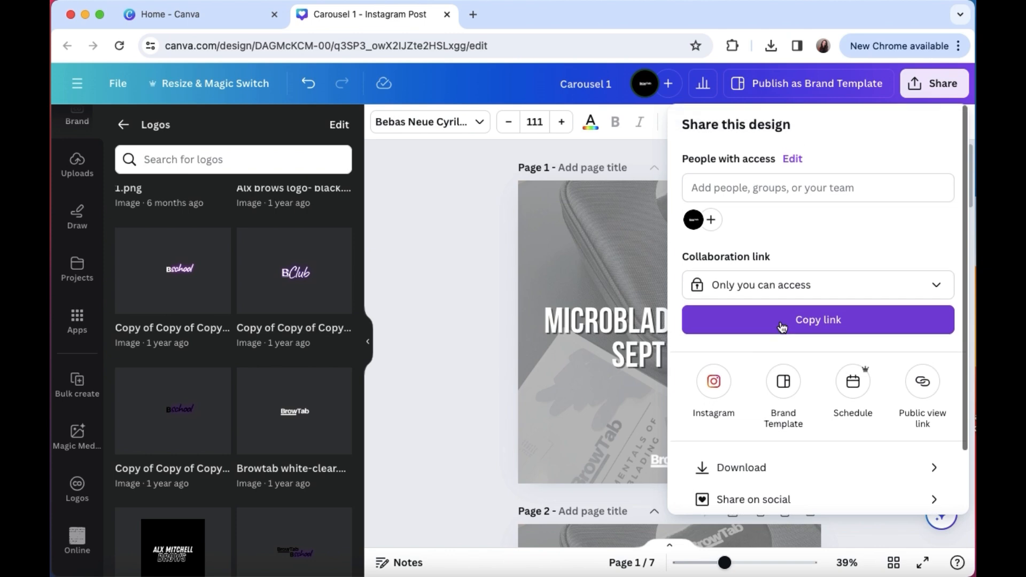
# Step: Show the full list of sharing options and choose Send to phone for the carousel
pyautogui.scroll(-3, 782, 327)
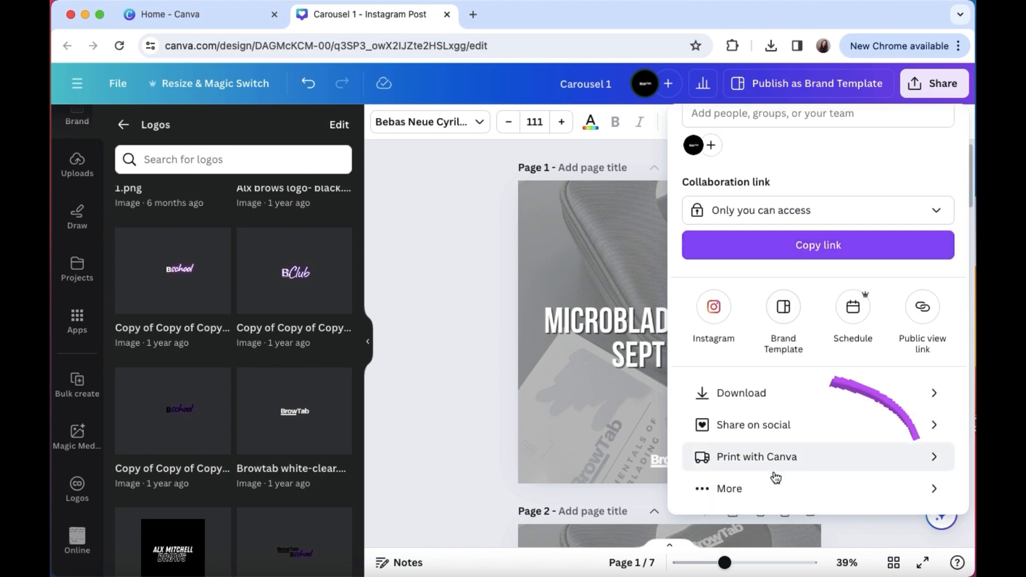
pyautogui.click(733, 489)
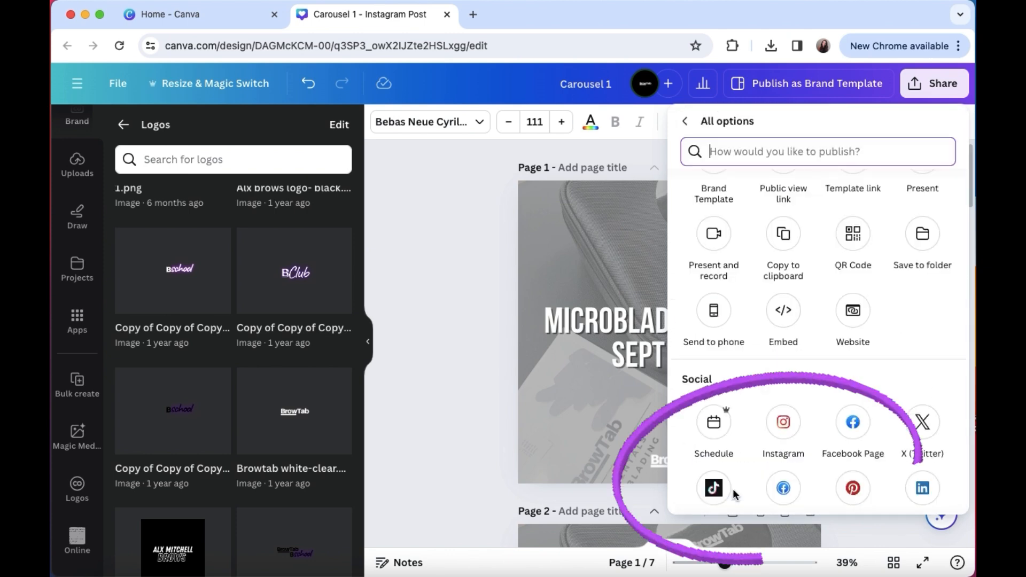
pyautogui.click(712, 316)
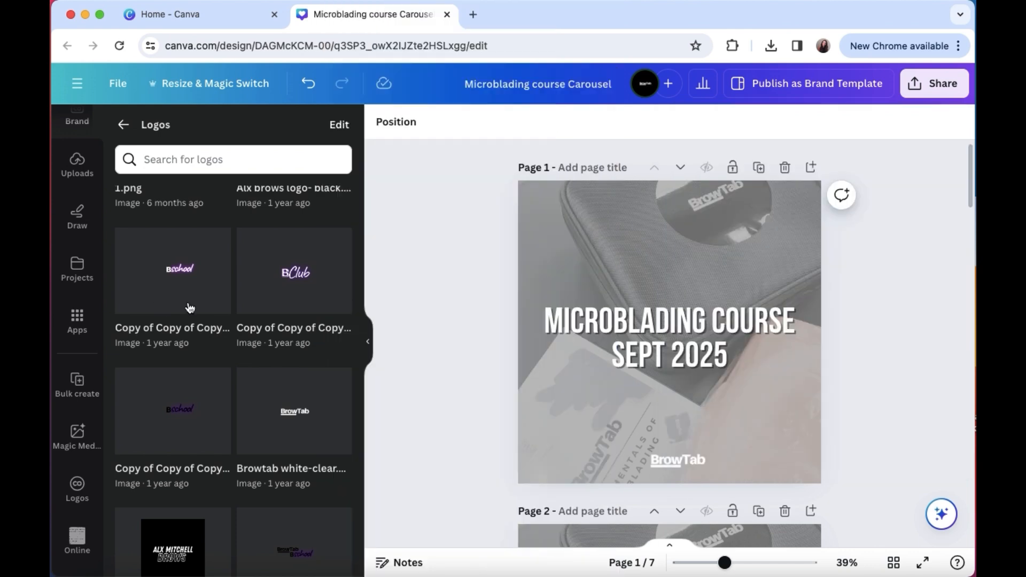
# Step: Leave the carousel design and go to the designs section of the home page
pyautogui.click(80, 87)
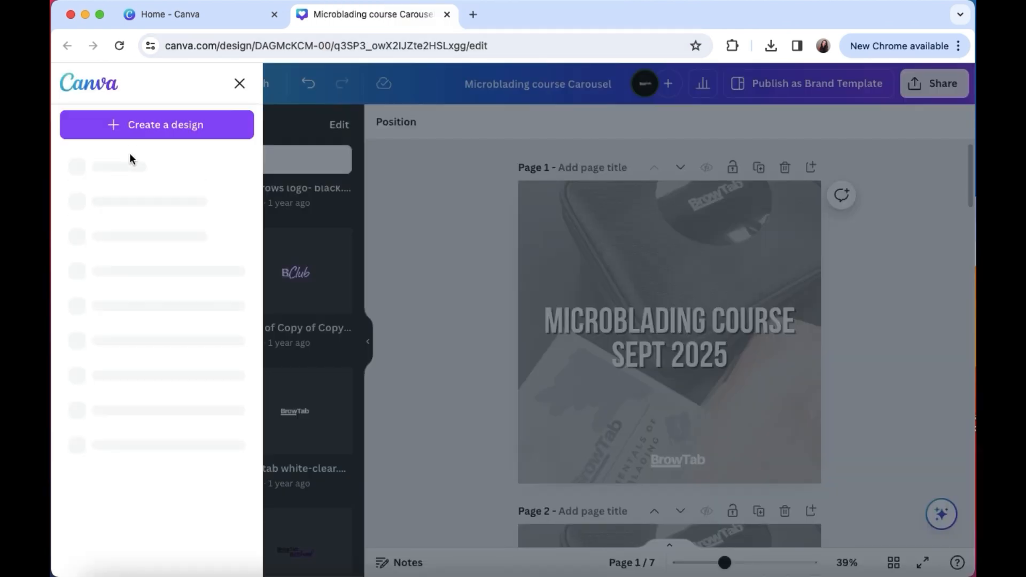
pyautogui.click(125, 171)
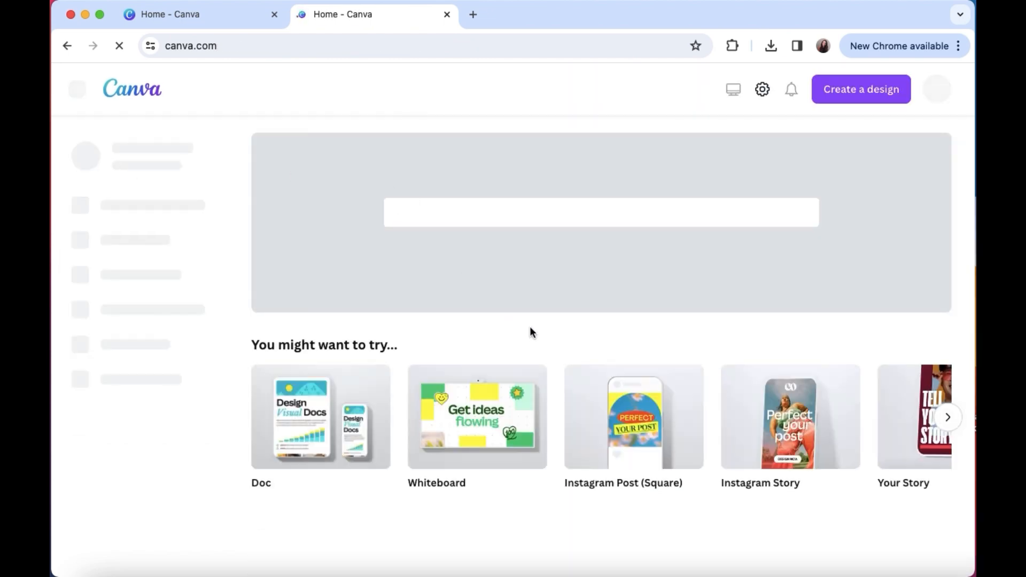
pyautogui.scroll(-3, 482, 426)
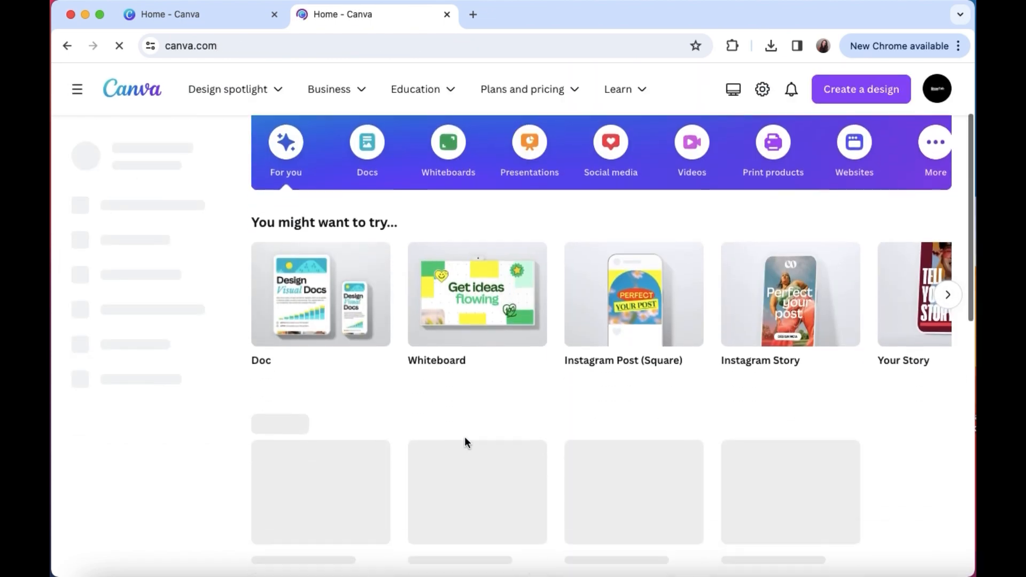
# Step: Make a copy of the Microblading course Carousel from the recent designs and open the copy
pyautogui.scroll(1, 464, 437)
pyautogui.scroll(2, 486, 320)
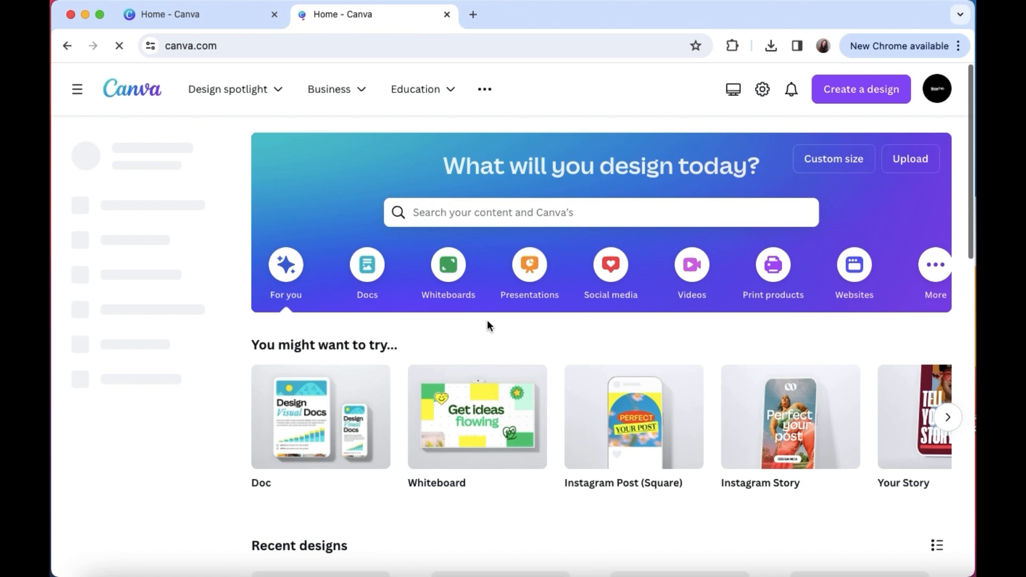
pyautogui.scroll(-2, 459, 347)
pyautogui.scroll(-2, 385, 469)
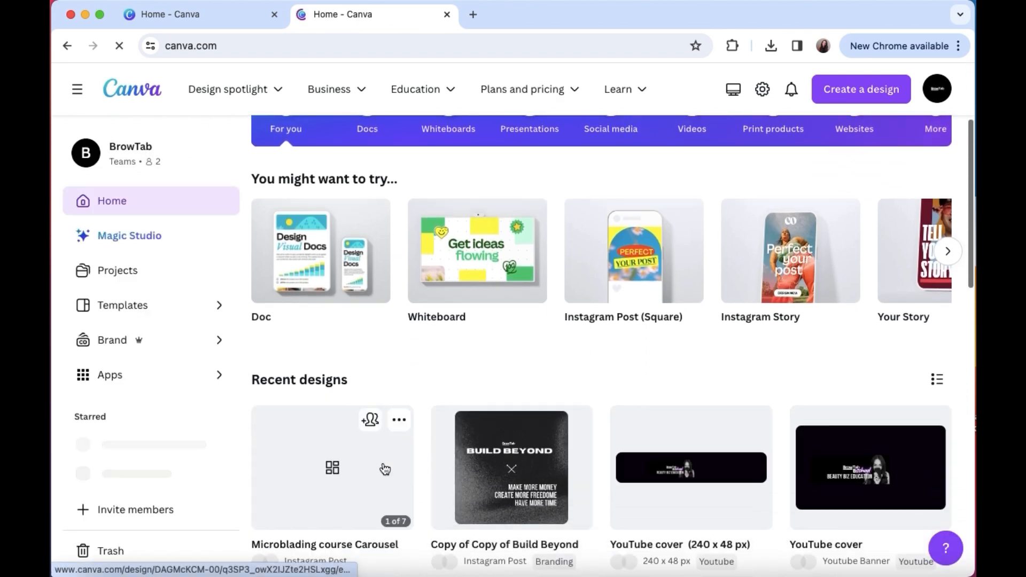
pyautogui.scroll(-1, 438, 417)
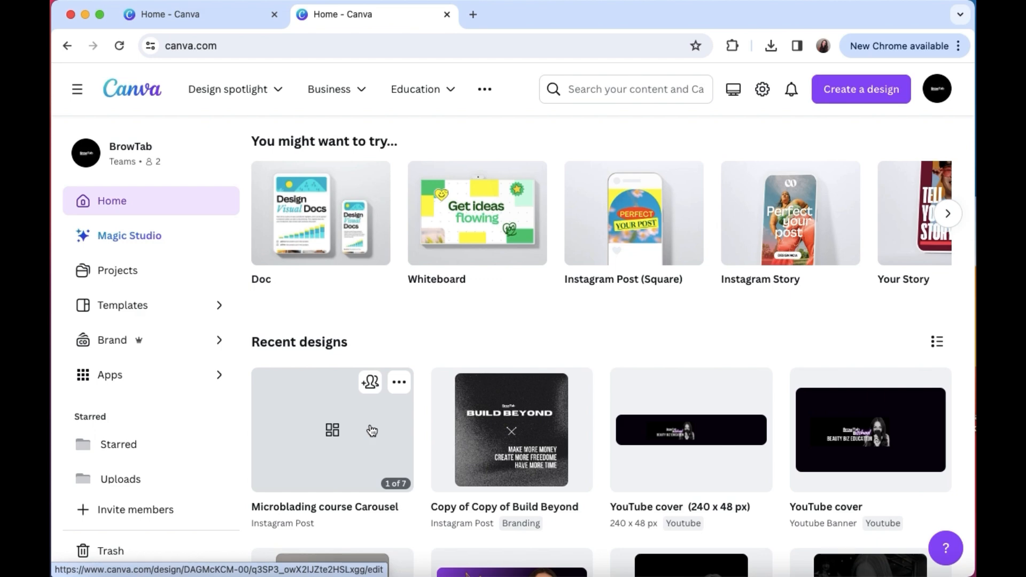
pyautogui.click(398, 382)
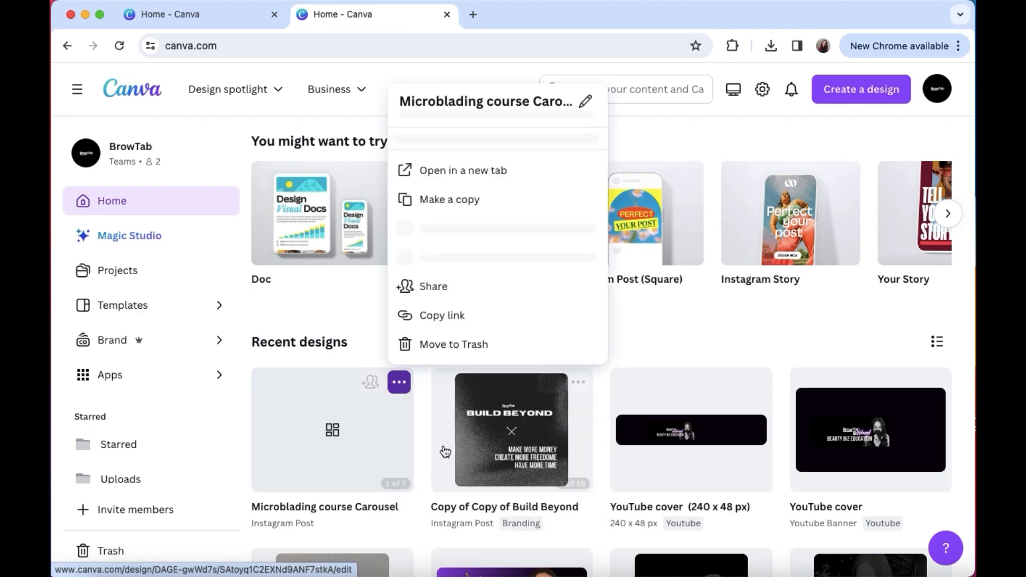
pyautogui.click(477, 208)
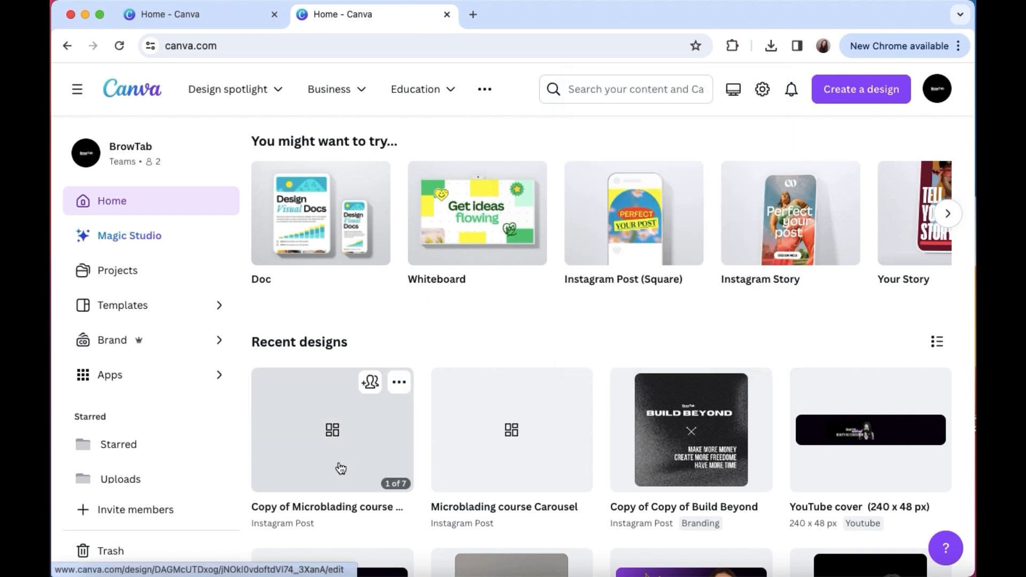
pyautogui.click(307, 448)
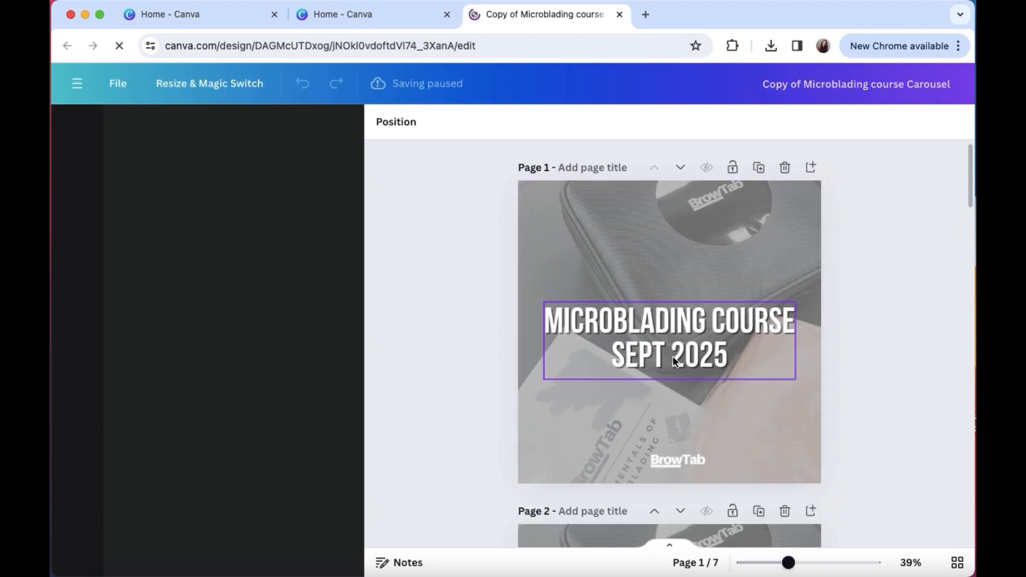
pyautogui.click(662, 357)
pyautogui.click(667, 355)
pyautogui.press('Delete')
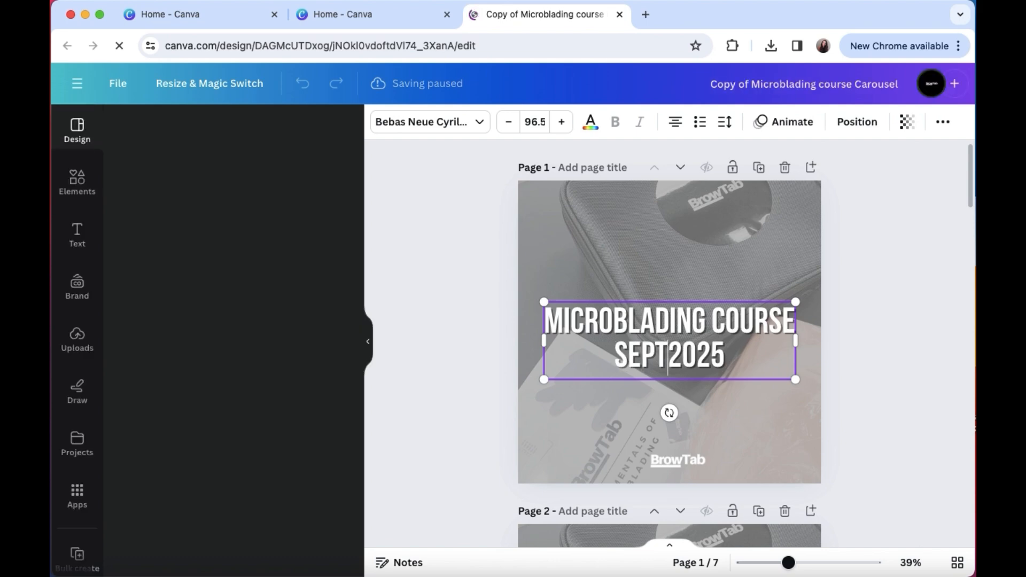
# Step: Duplicate the cover page of the copied carousel
pyautogui.scroll(-5, 714, 359)
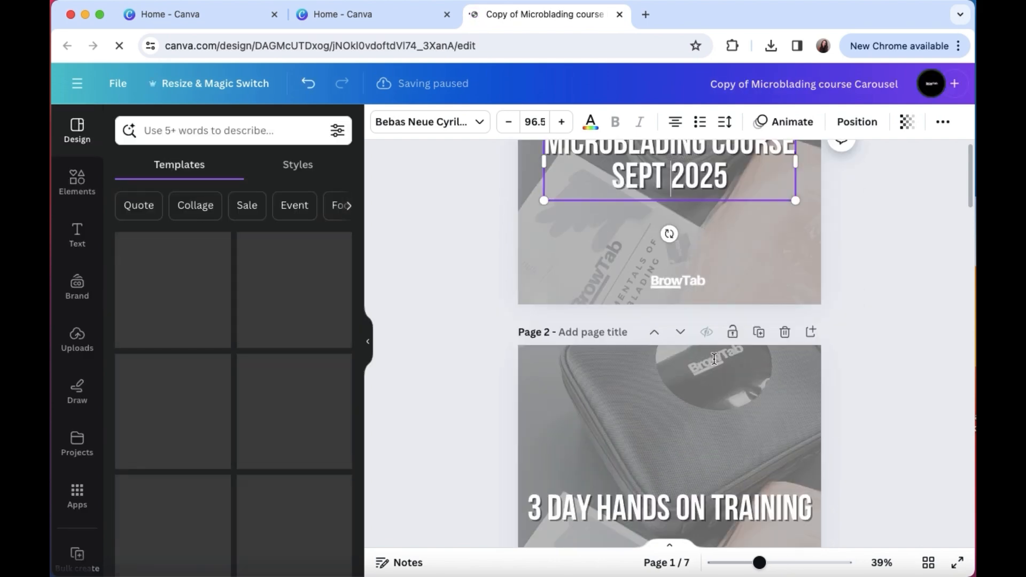
pyautogui.scroll(3, 714, 363)
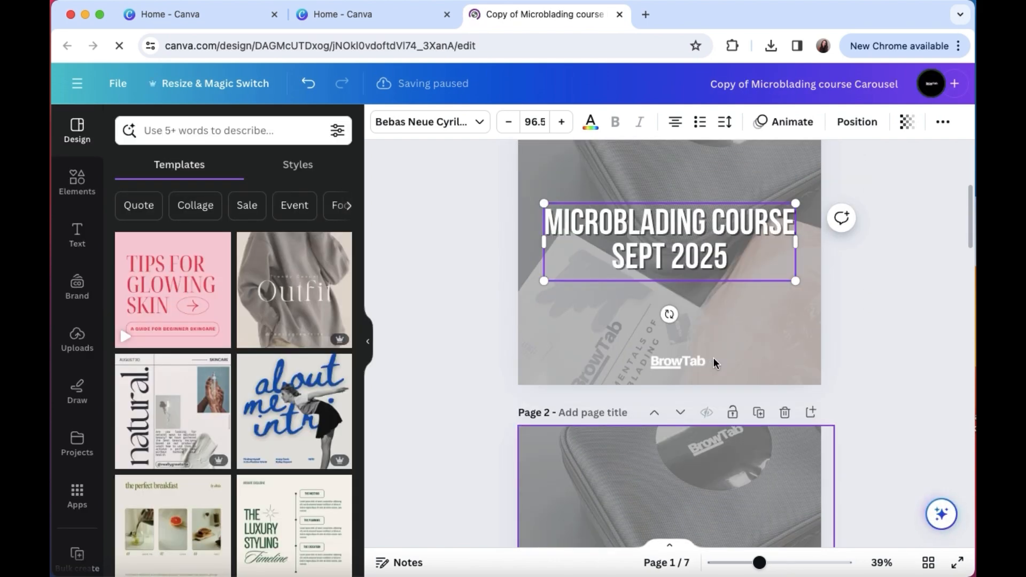
pyautogui.scroll(2, 713, 361)
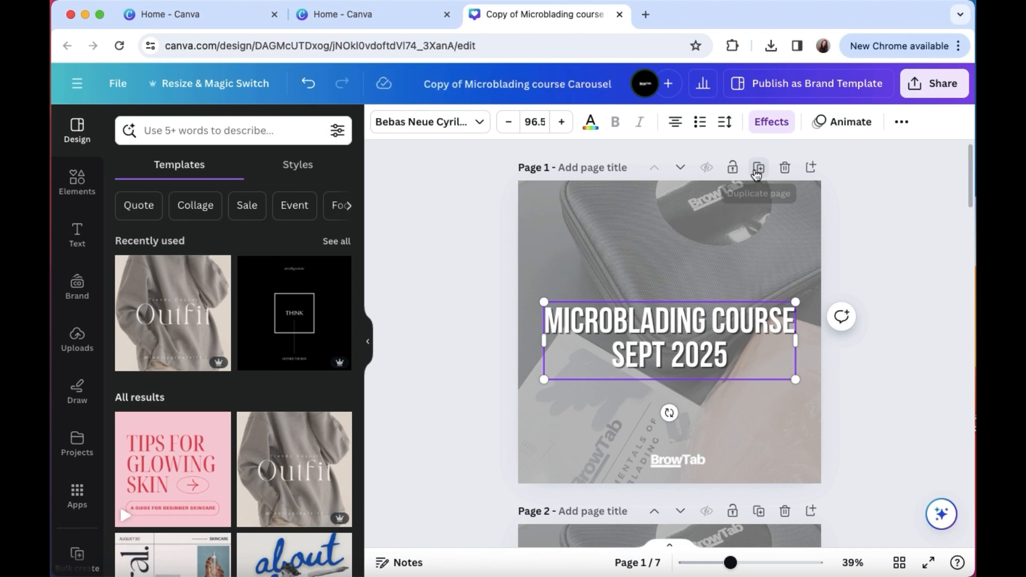
pyautogui.click(758, 167)
# Step: Replace the heading on page 2 with "ONLY 2 SPOTS REMAINING!" and move it down to the middle of the page
pyautogui.click(698, 335)
pyautogui.click(698, 334)
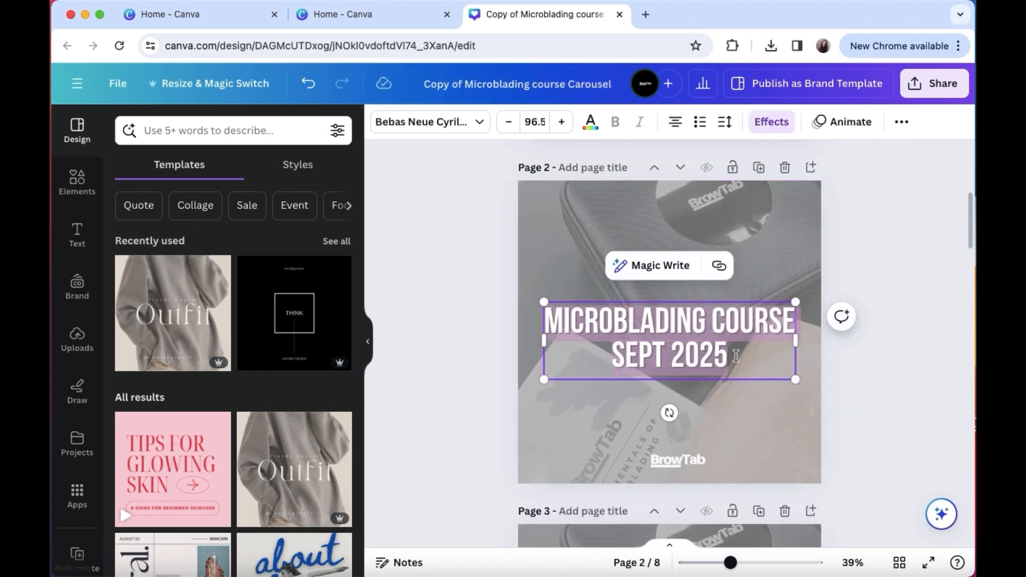
pyautogui.moveTo(738, 357); pyautogui.dragTo(538, 326)
pyautogui.write('O')
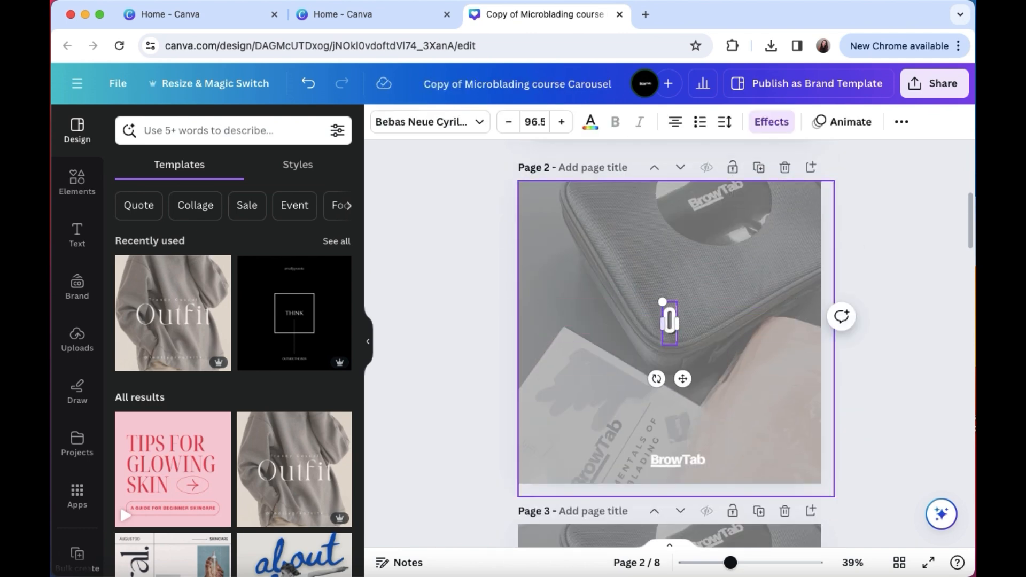
pyautogui.write('NLY 2 SP')
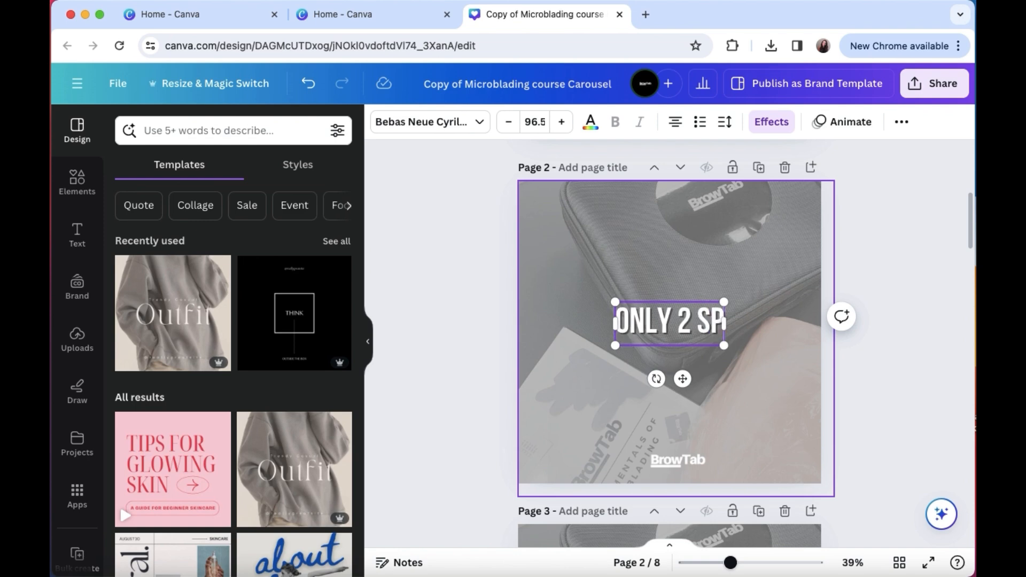
pyautogui.write('OTS R')
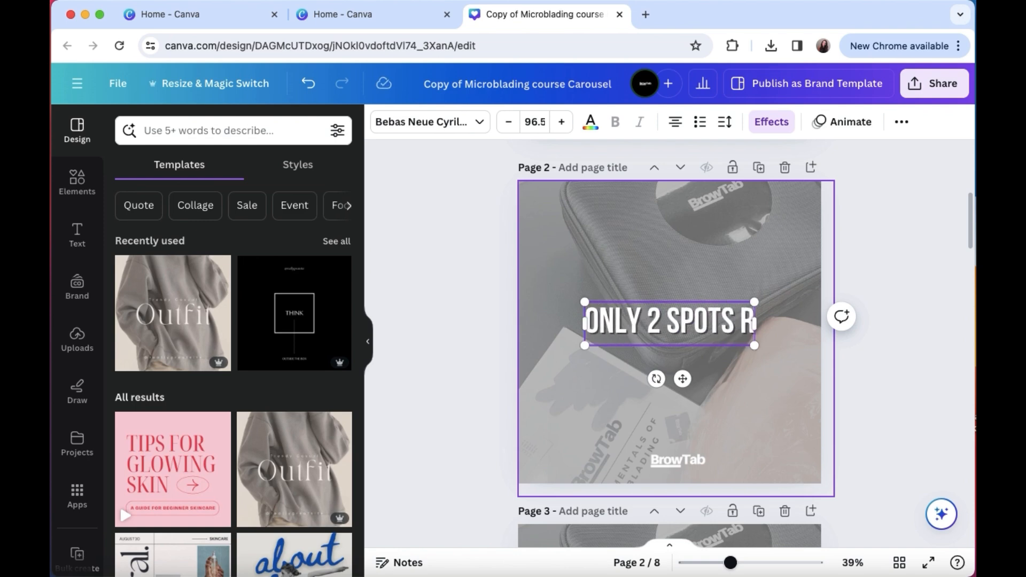
pyautogui.write('EMAINING!')
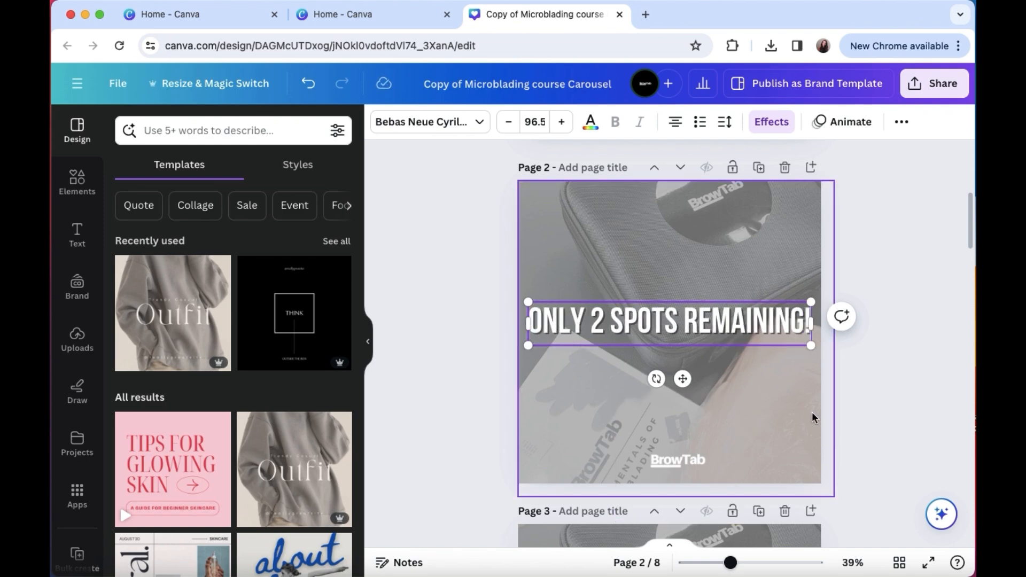
pyautogui.click(865, 390)
pyautogui.moveTo(749, 321); pyautogui.dragTo(749, 353)
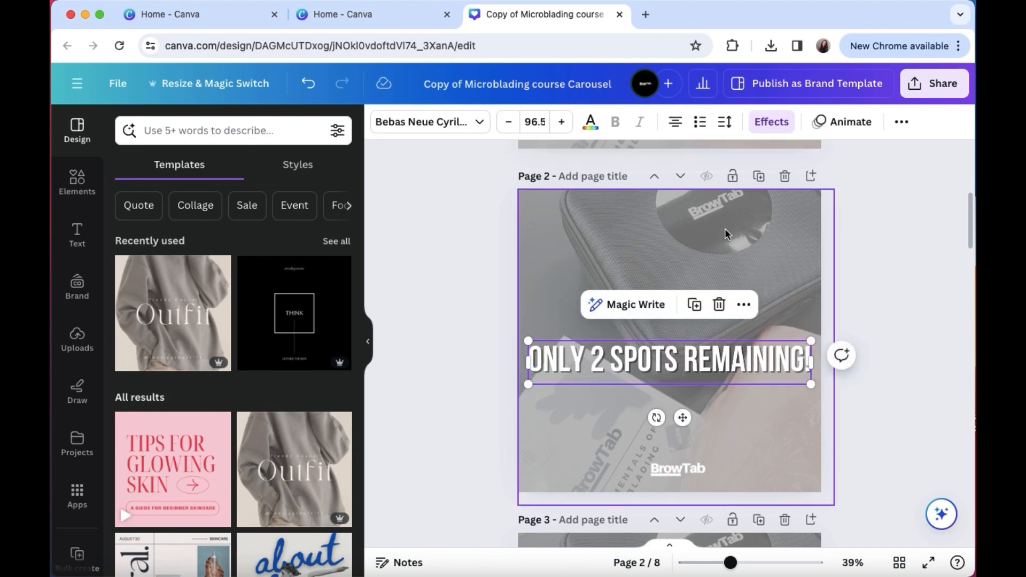
# Step: Duplicate the cover page again and change the month in the copy's heading from SEPT to NOVEMBER
pyautogui.scroll(5, 724, 229)
pyautogui.scroll(3, 724, 228)
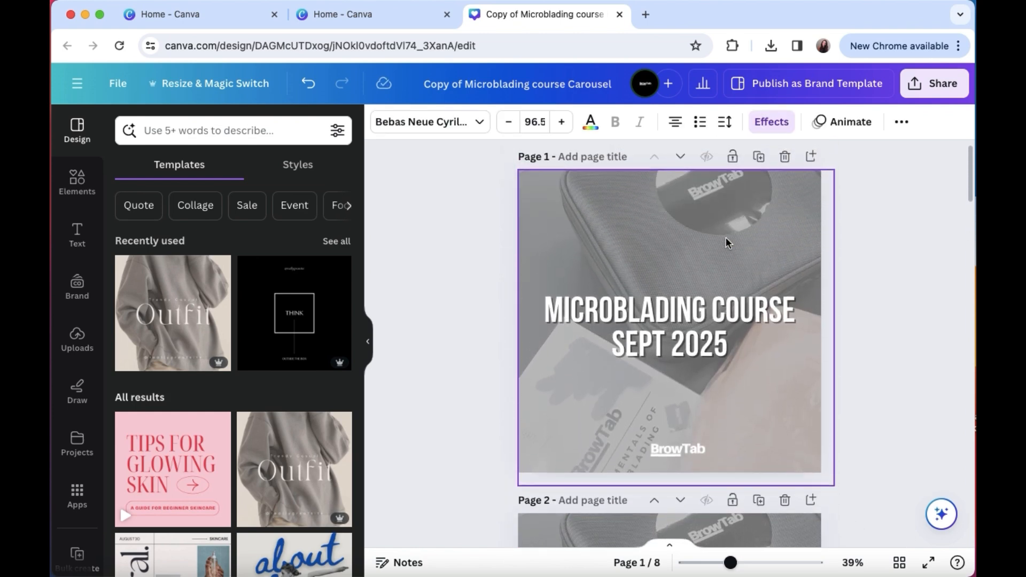
pyautogui.click(757, 158)
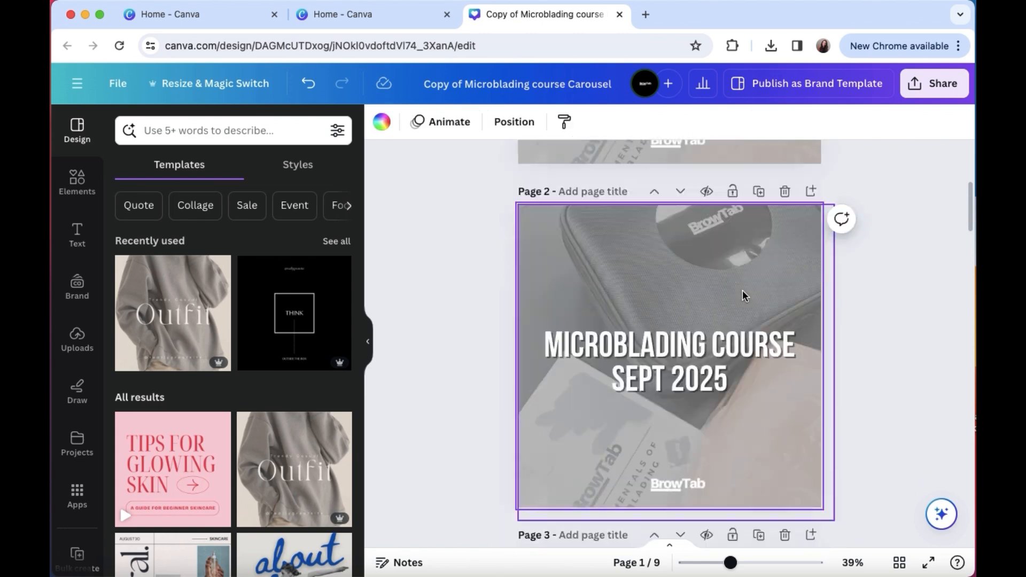
pyautogui.click(694, 349)
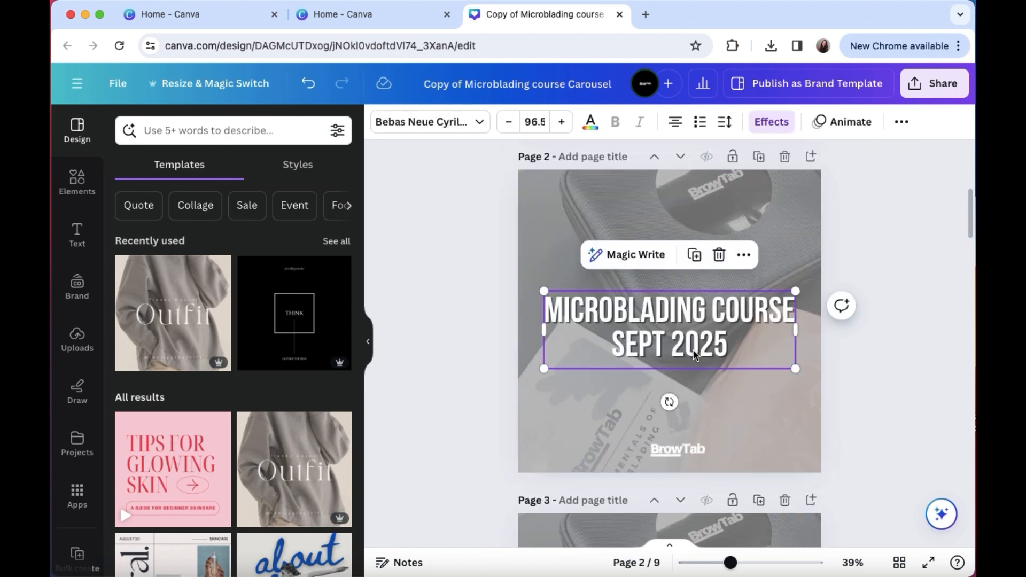
pyautogui.click(664, 345)
pyautogui.doubleClick(661, 341)
pyautogui.write('NOV')
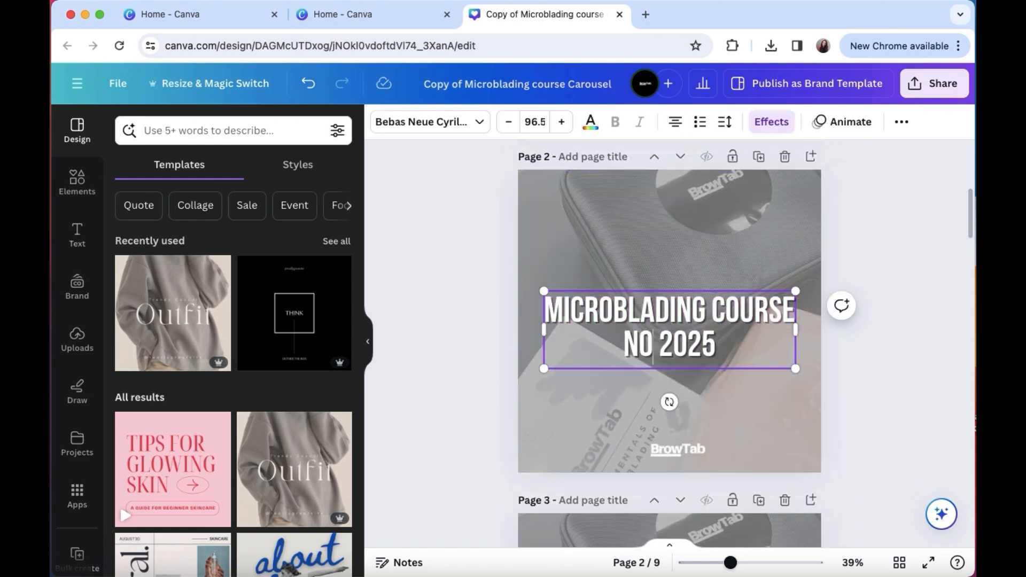
pyautogui.write('EMBER')
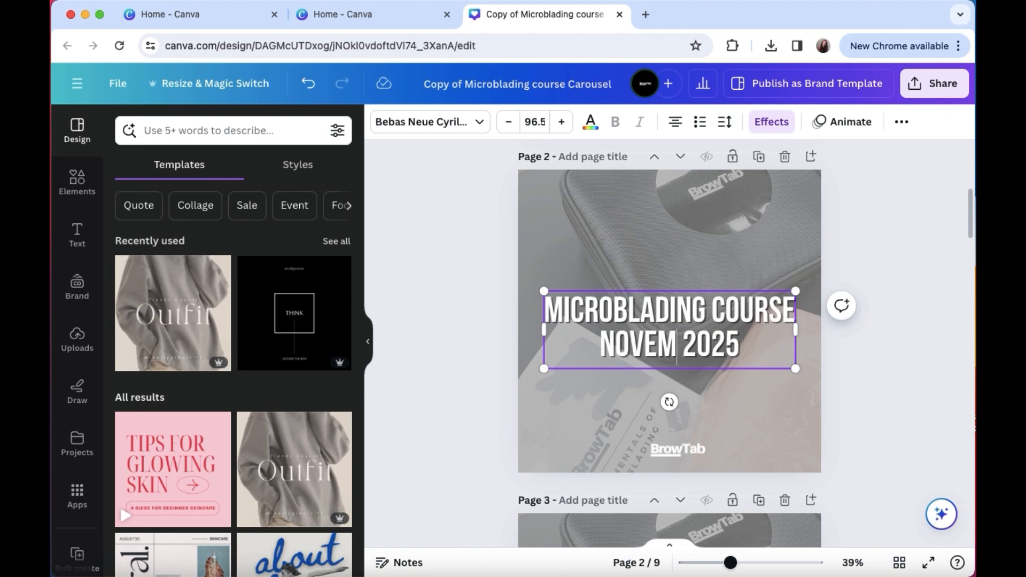
pyautogui.click(861, 375)
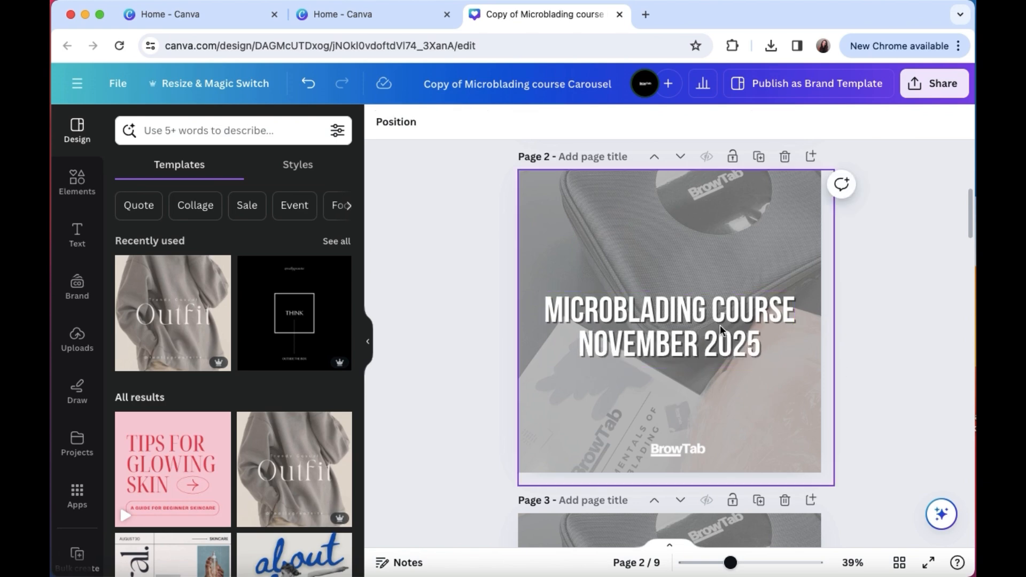
# Step: Publish the copied carousel as a Brand Template in the Your projects folder
pyautogui.click(929, 88)
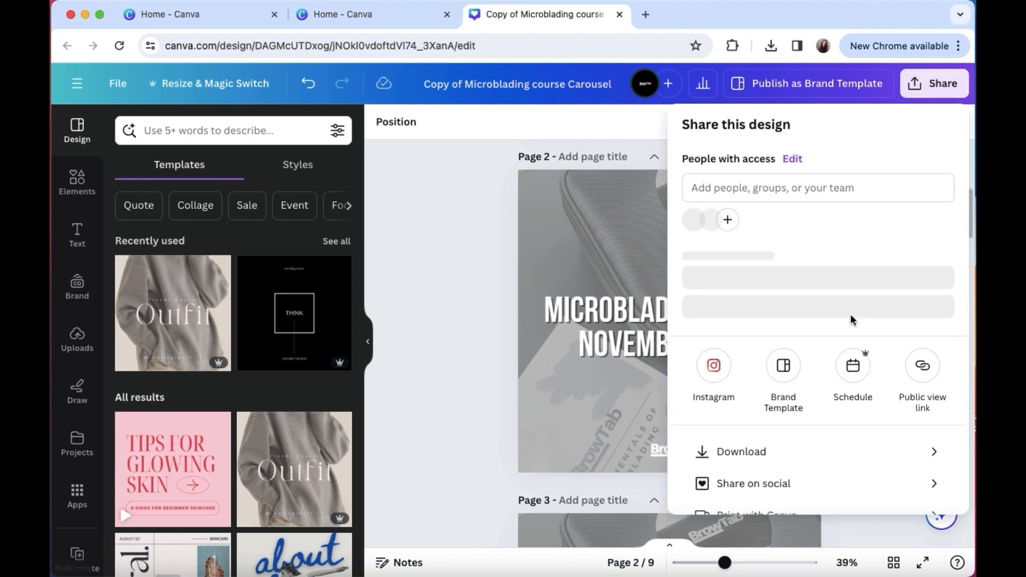
pyautogui.scroll(-2, 851, 313)
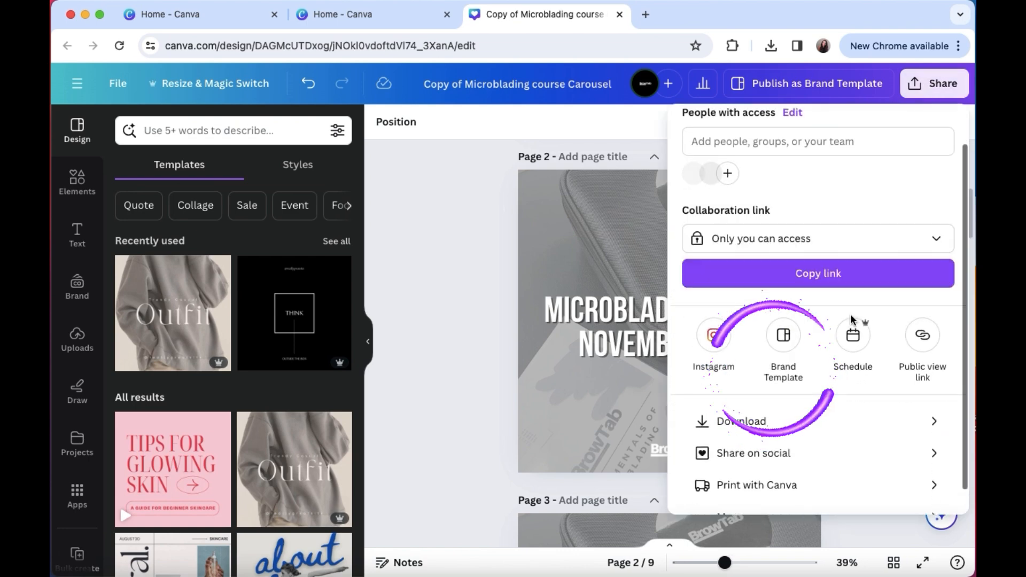
pyautogui.click(782, 341)
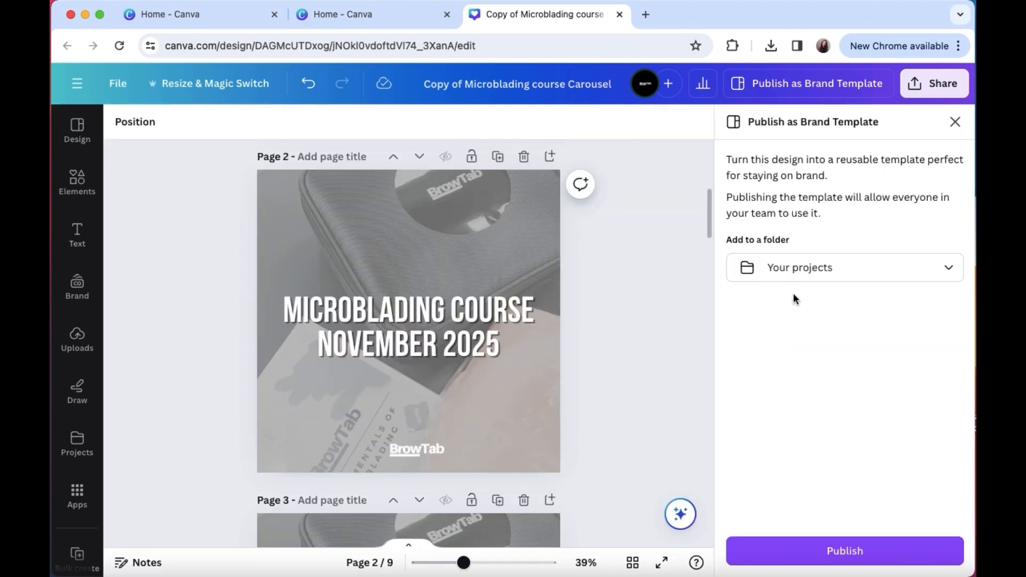
pyautogui.click(870, 273)
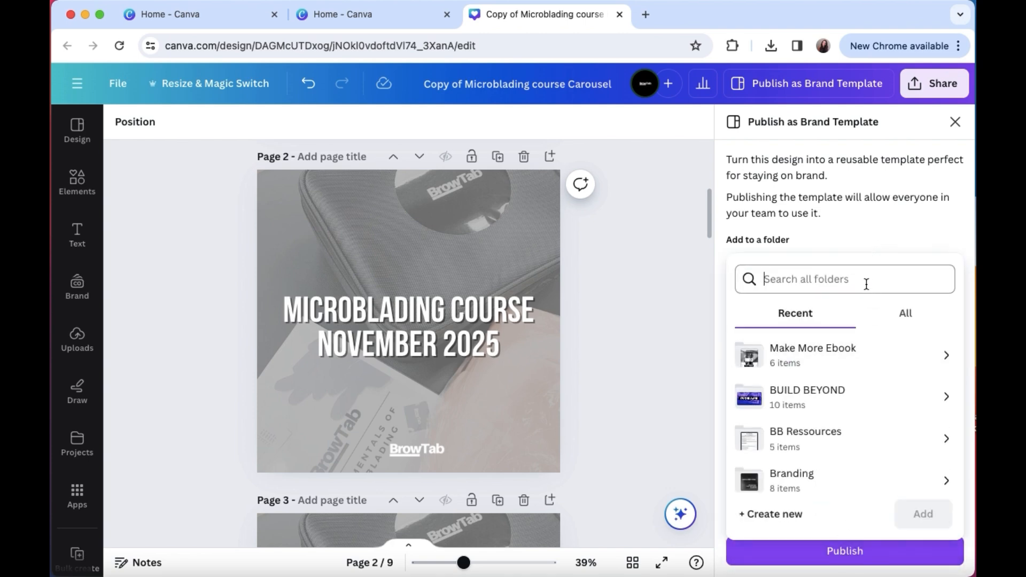
pyautogui.click(885, 550)
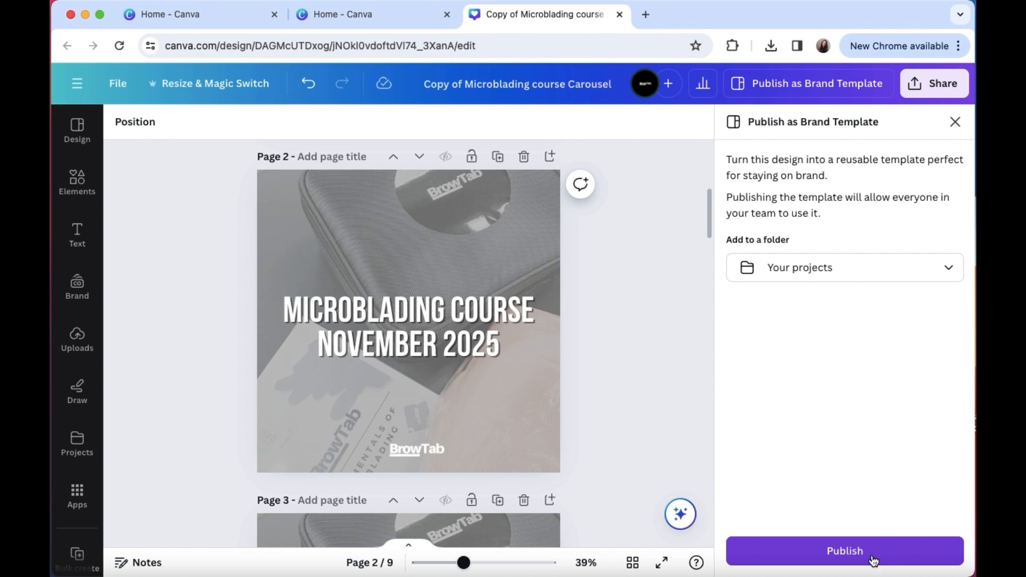
pyautogui.click(872, 558)
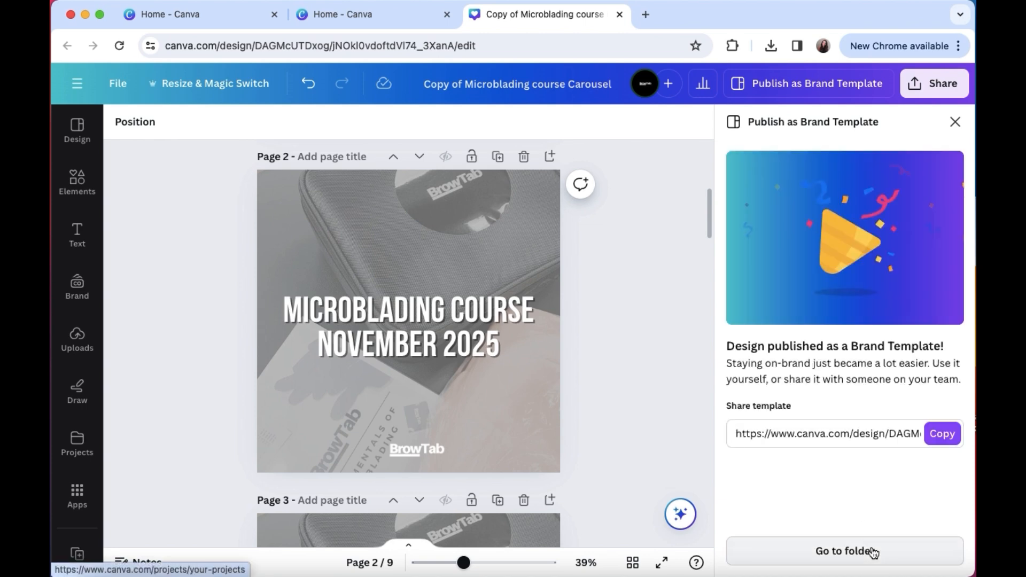
# Step: Go to the template's folder, open the published Brand Template and create a new design from it
pyautogui.click(873, 552)
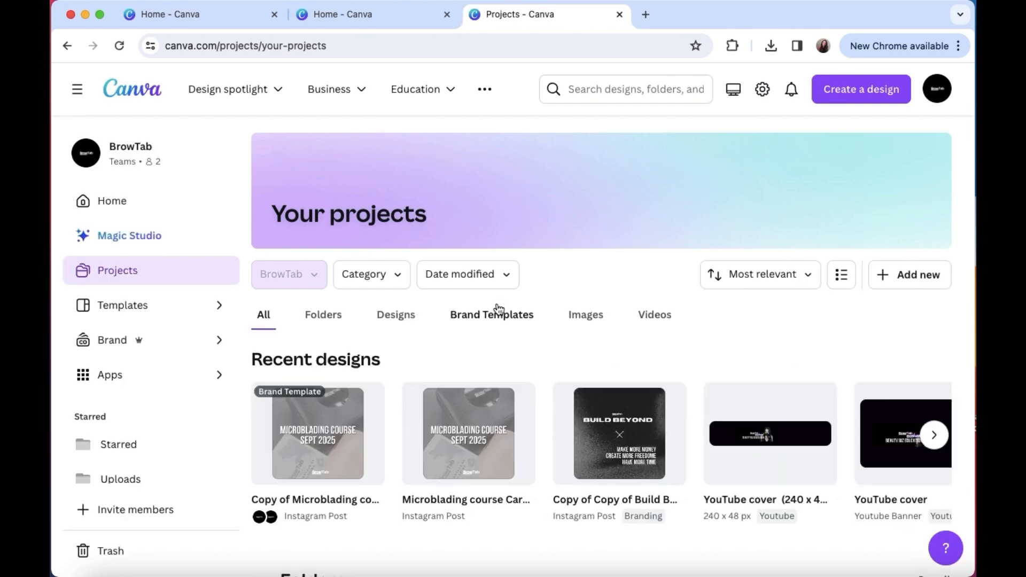
pyautogui.click(369, 398)
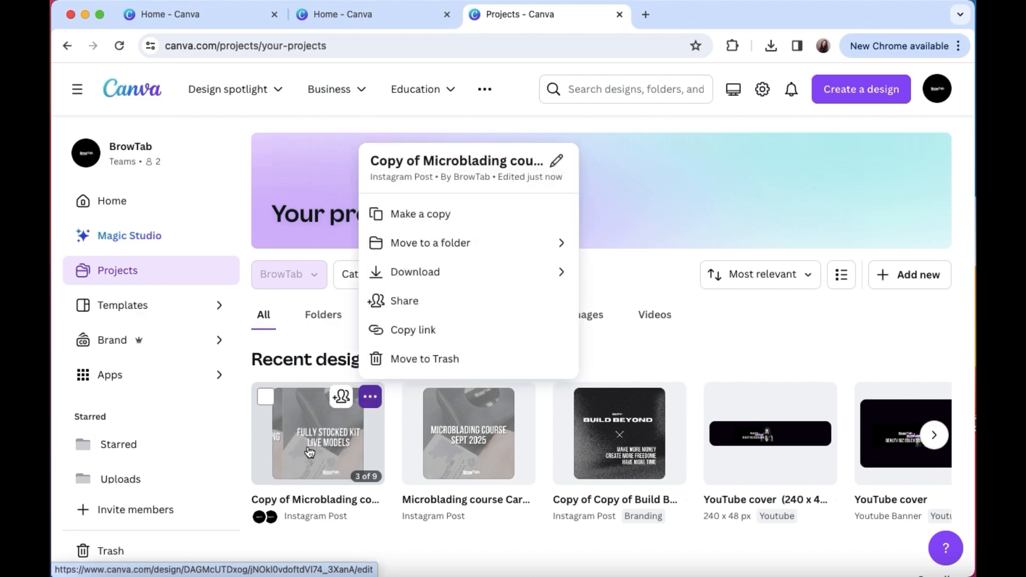
pyautogui.click(308, 459)
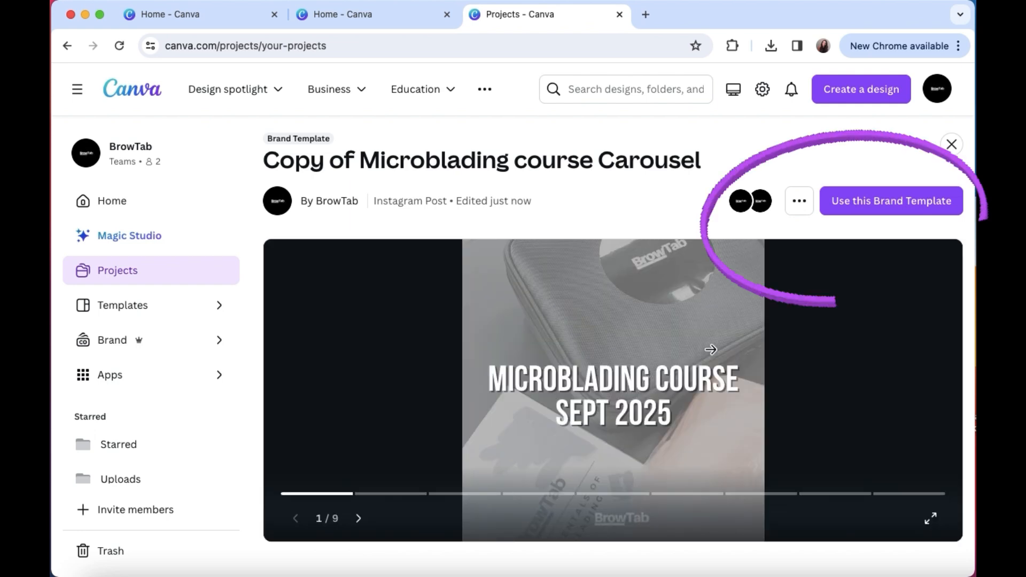
pyautogui.click(901, 211)
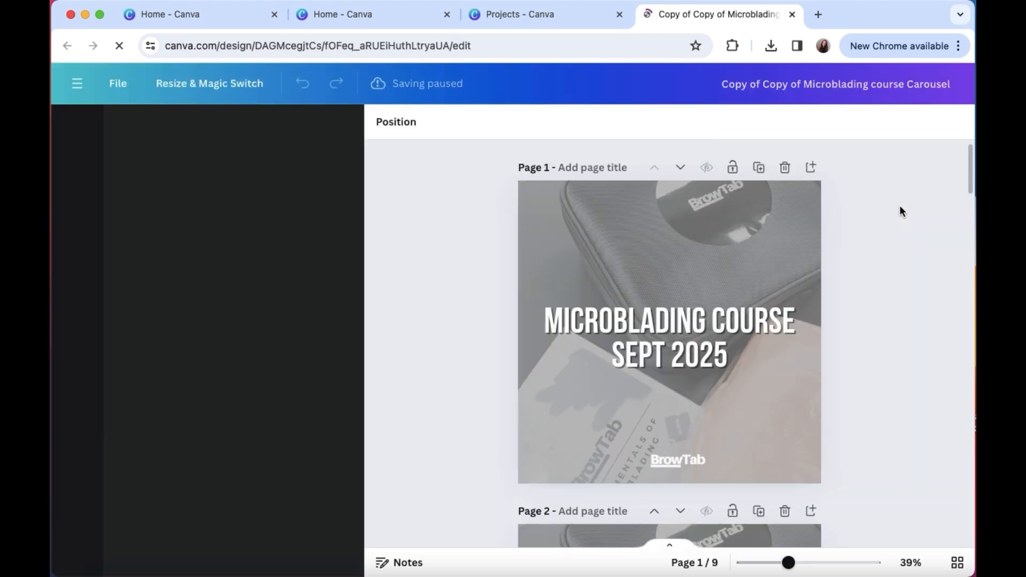
pyautogui.scroll(-10, 607, 302)
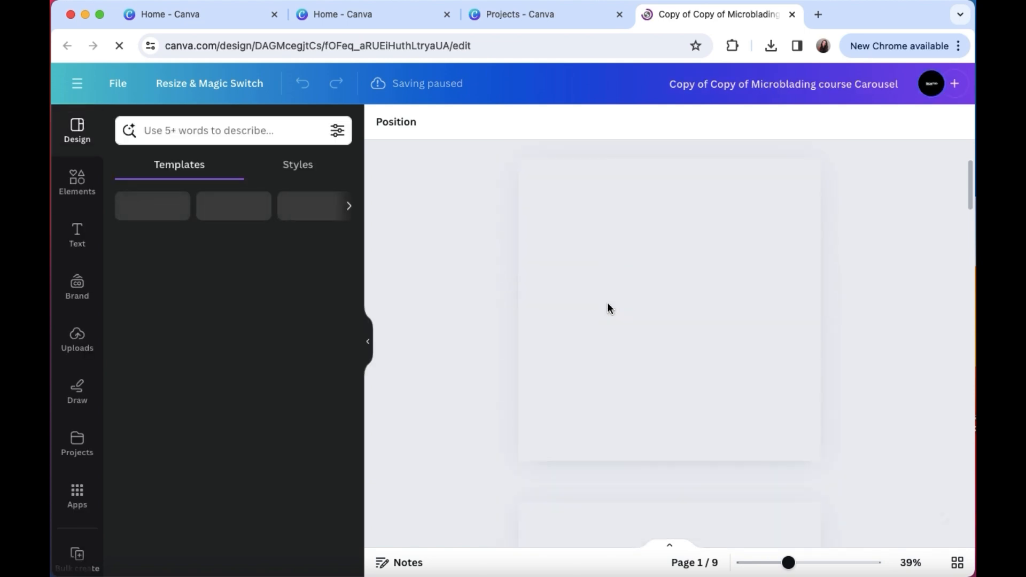
pyautogui.scroll(10, 619, 262)
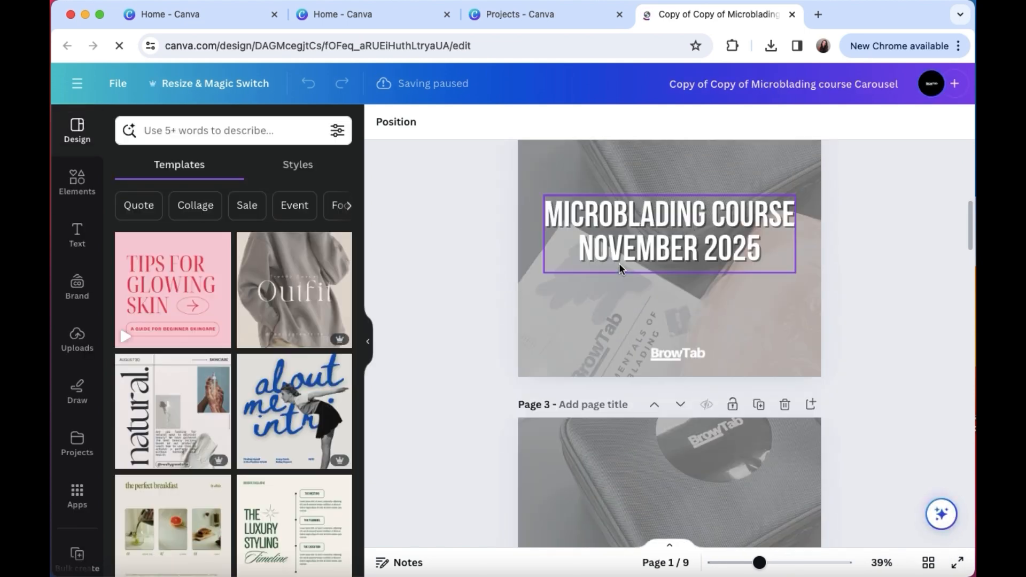
pyautogui.scroll(2, 620, 268)
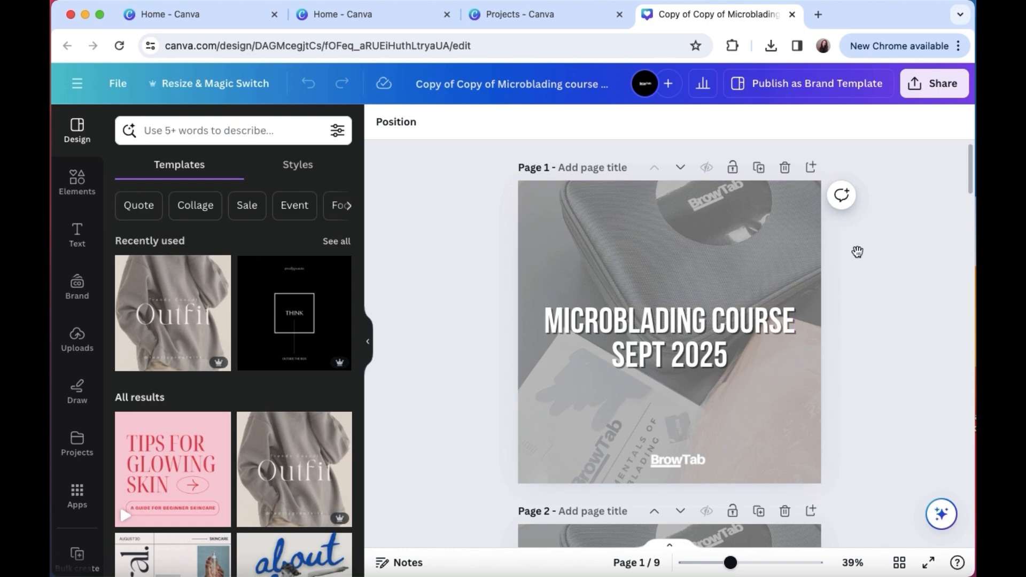
pyautogui.press('super+shift+5')
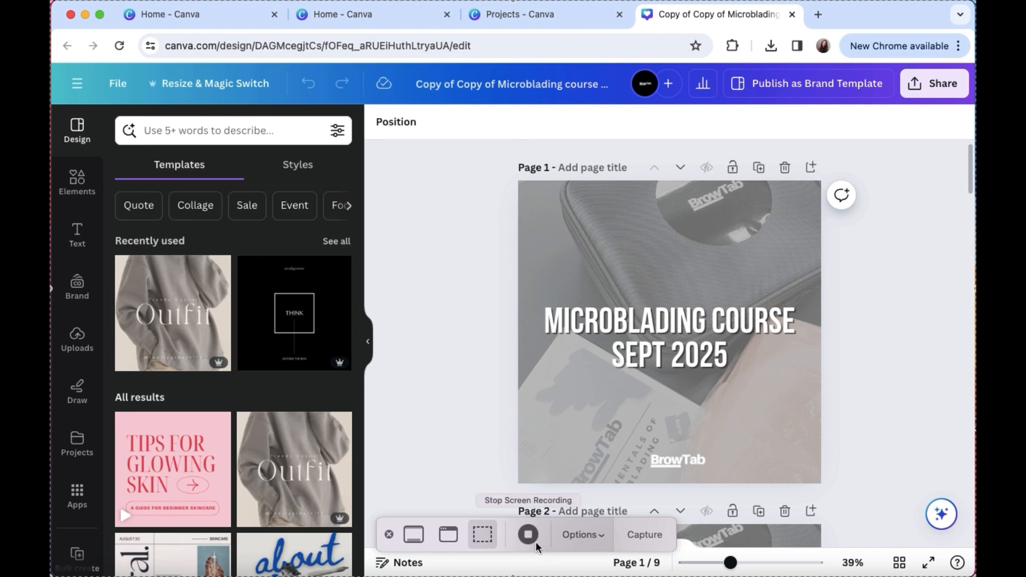